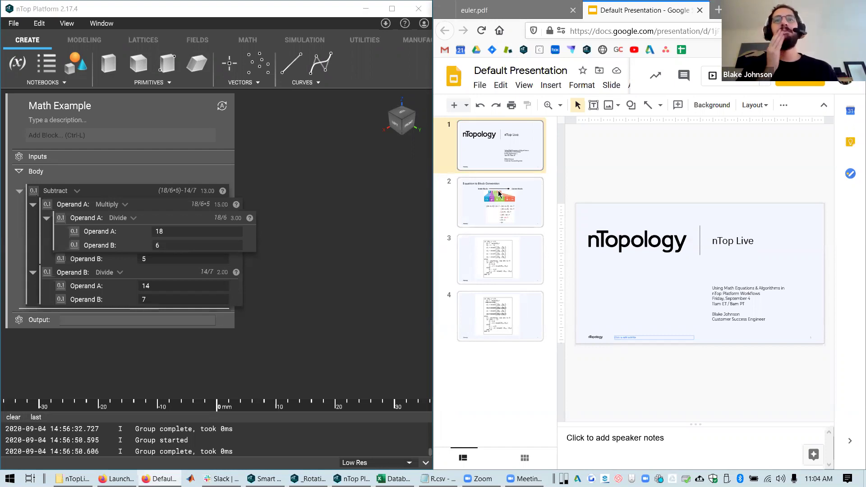
Show the 'Equation to Block Conversion' slide that reduces (18÷6×5)−14÷7 to 13
left_click(499, 194)
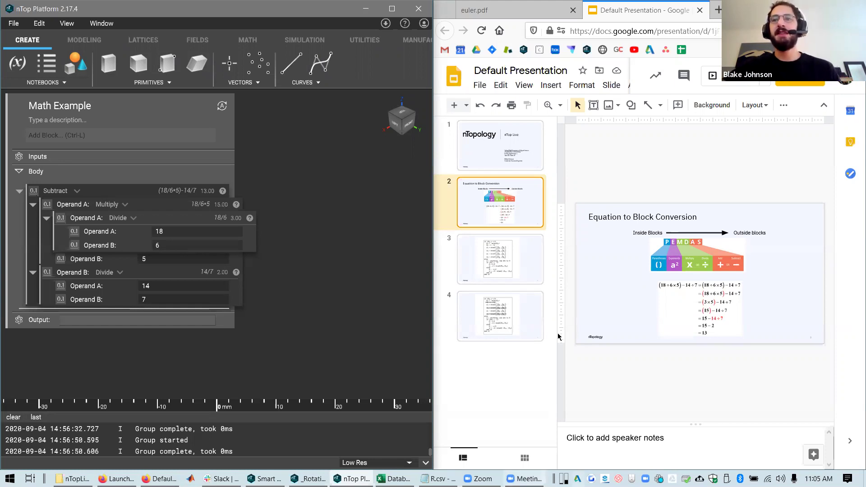
Select and then deselect the worked equation image on the conversion slide
left_click(632, 309)
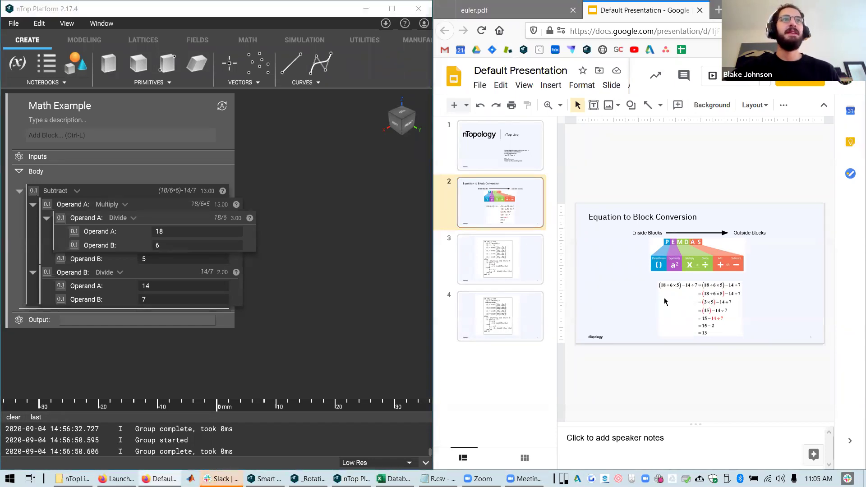
left_click(661, 301)
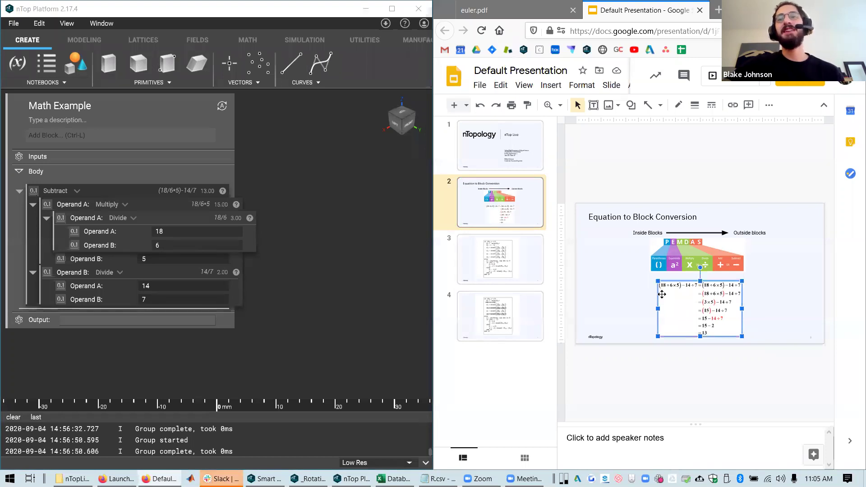
left_click(646, 407)
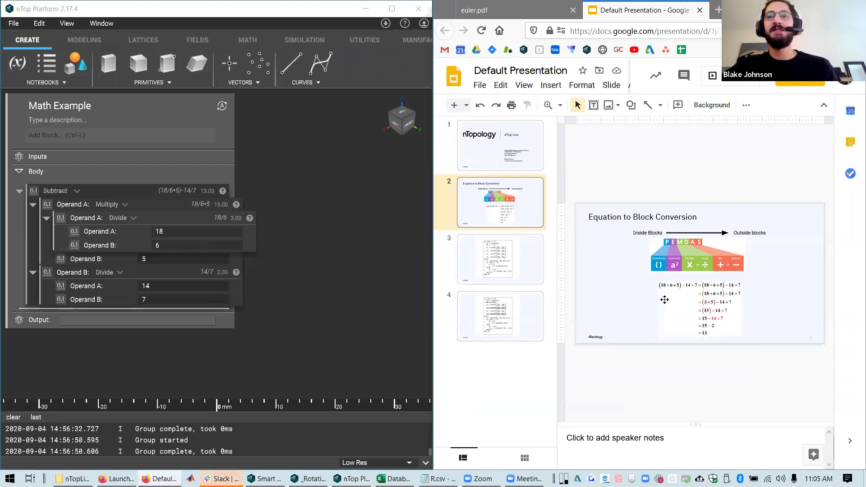
Select the notebook's Divide and Multiply blocks, then show the Euler pseudo-code slide
left_click(174, 220)
left_click(182, 207)
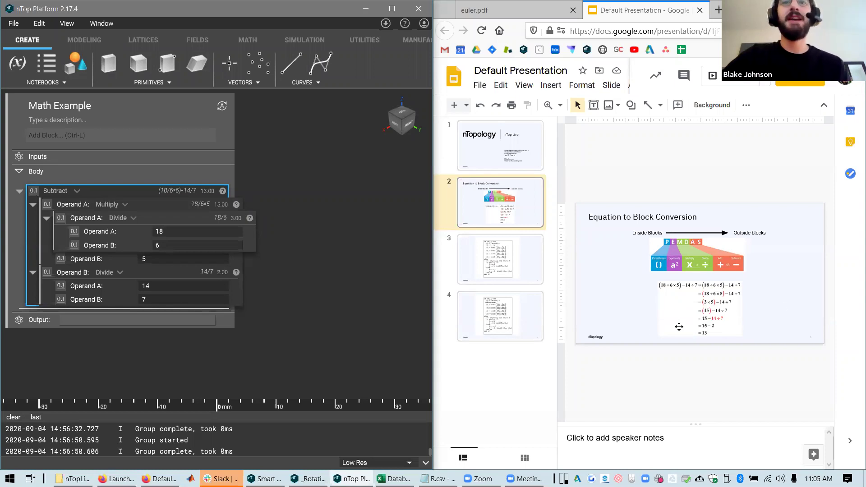
left_click(477, 272)
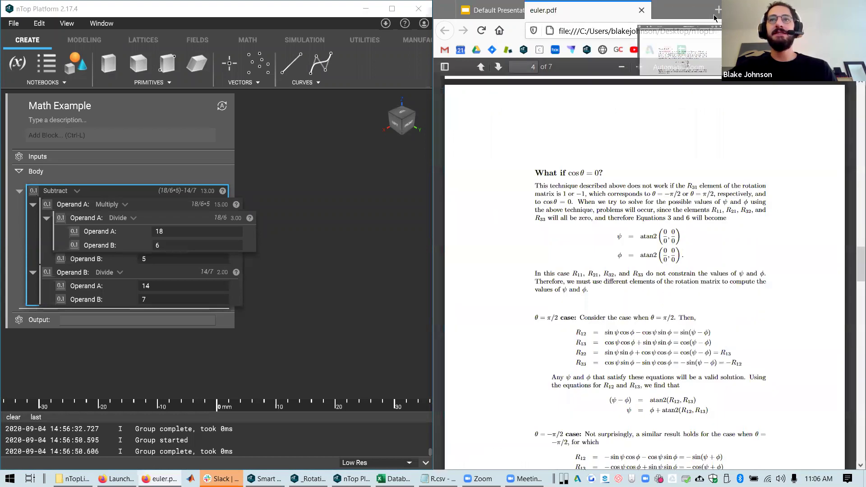
Glance at the slides, then scroll euler.pdf to page 5's Figure 1 Euler-angle pseudo-code
key("ctrl+Tab")
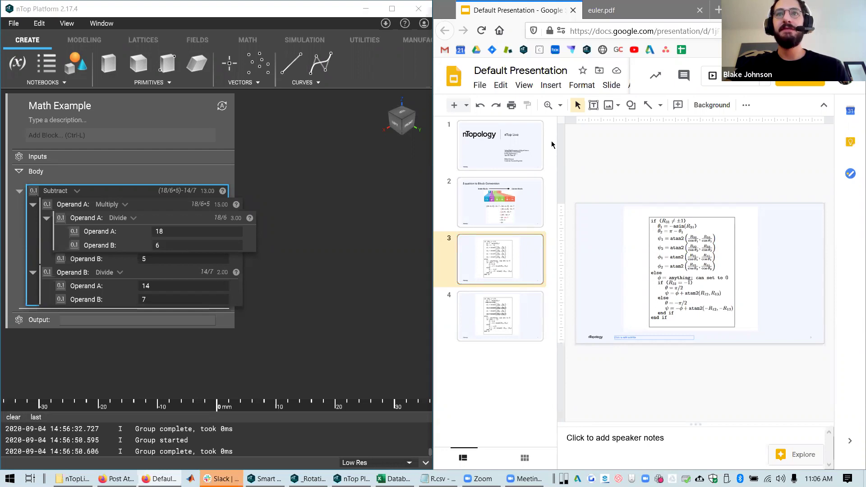
key("ctrl+Tab")
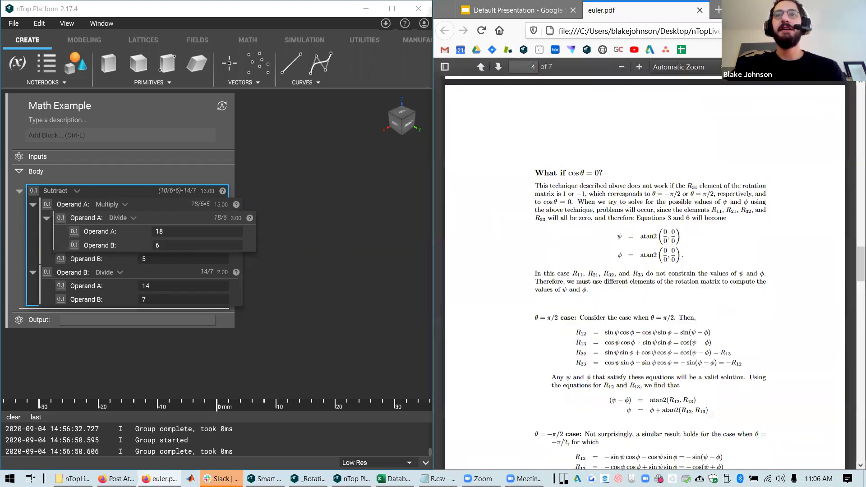
scroll(784, 406, "up", 10)
scroll(785, 367, "up", 15)
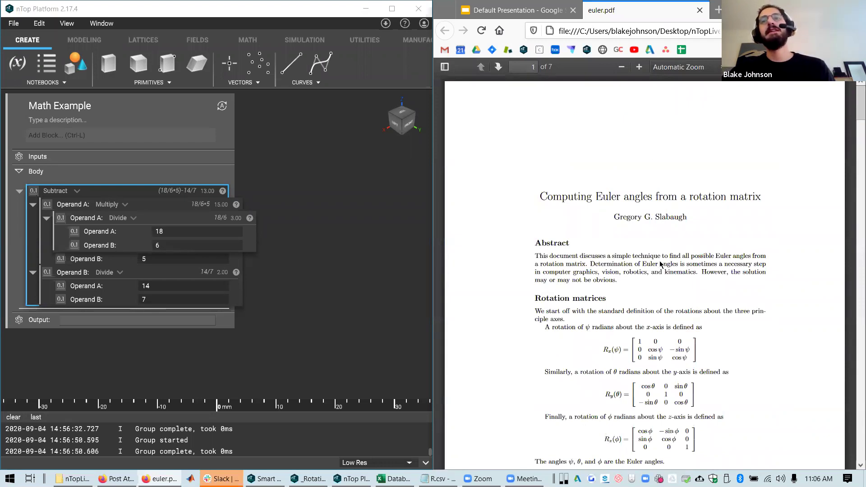
scroll(658, 262, "down", 10)
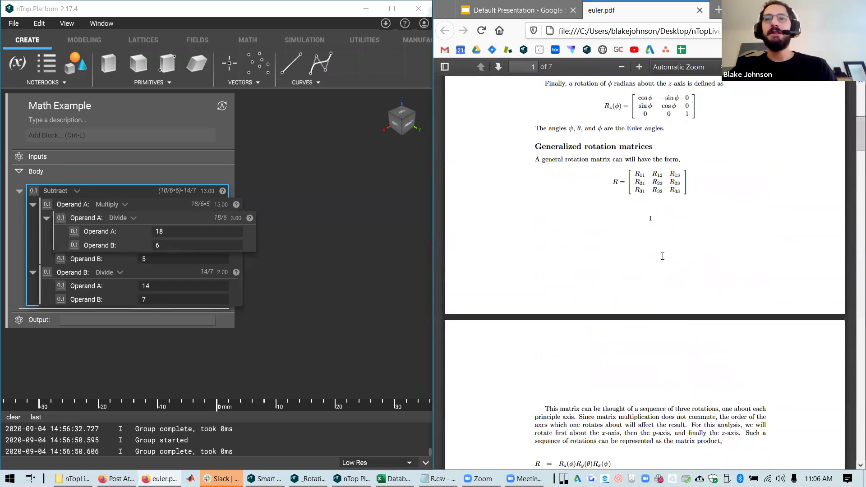
scroll(663, 256, "down", 5)
scroll(677, 239, "up", 15)
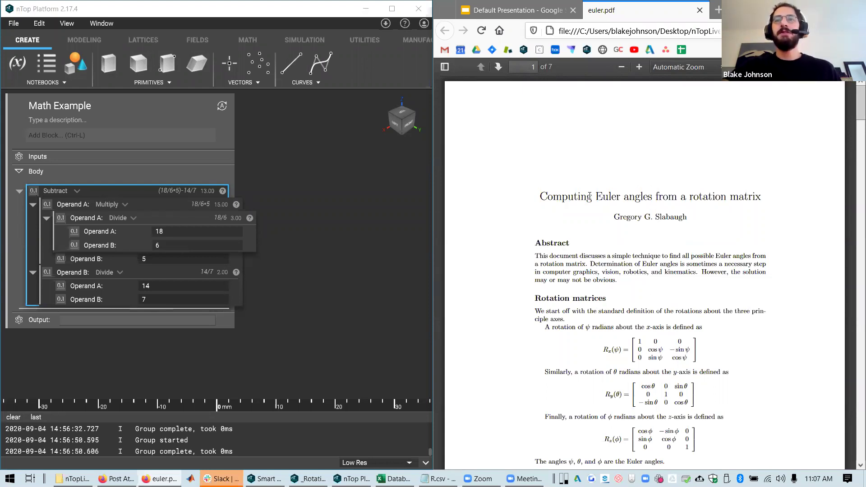
scroll(602, 282, "down", 10)
scroll(600, 282, "down", 20)
scroll(587, 283, "down", 12)
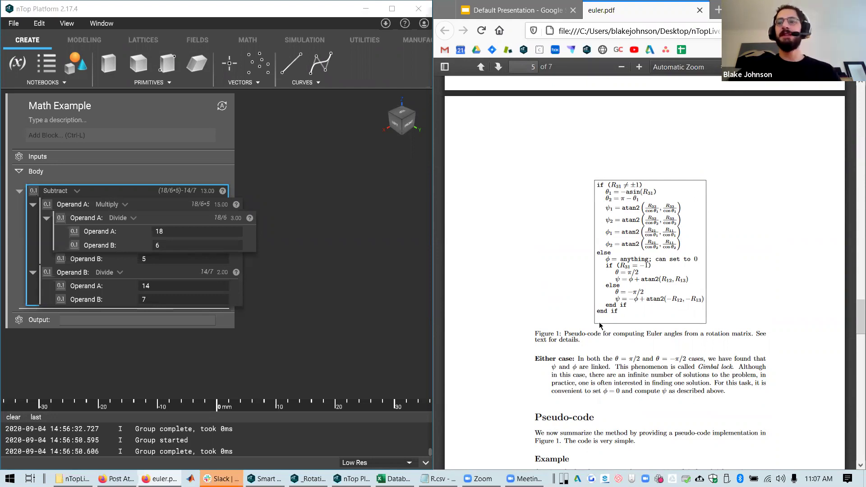
Zoom euler.pdf to 130% and pan around the pseudo-code figure
left_click(639, 67)
left_click(639, 67)
left_click(638, 67)
scroll(554, 370, "down", 3)
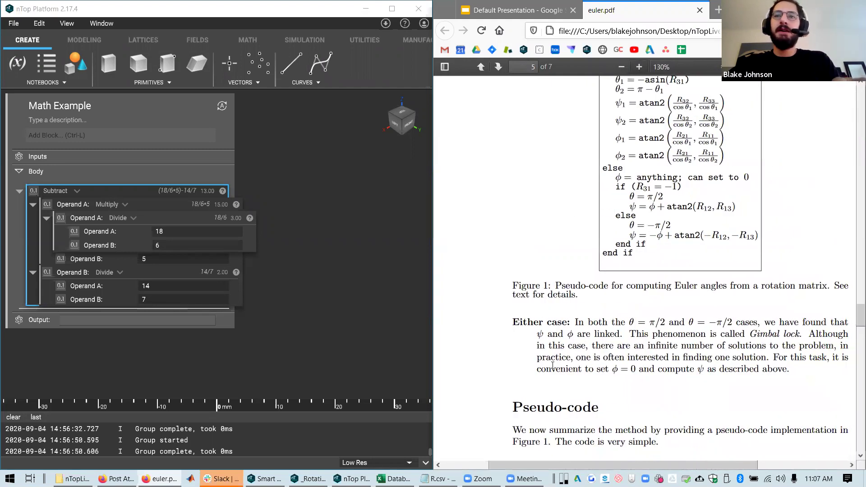
scroll(553, 365, "right", 2)
scroll(557, 370, "up", 5)
scroll(559, 370, "right", 1)
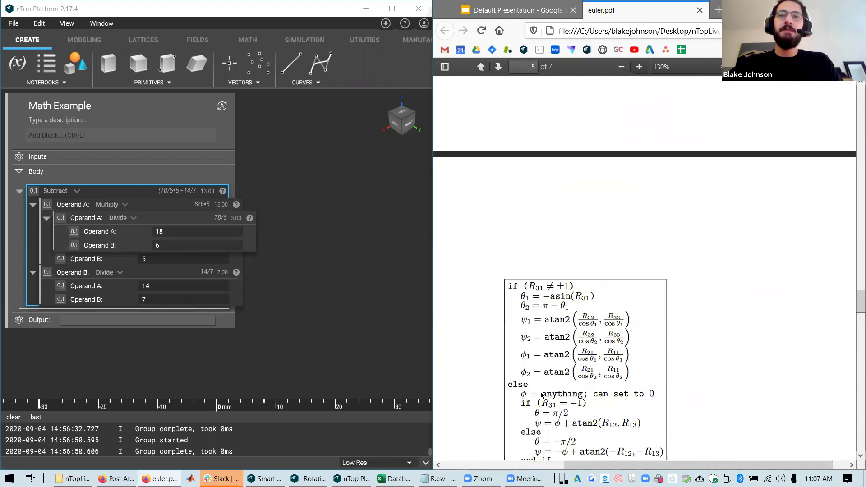
scroll(541, 392, "down", 4)
scroll(539, 391, "left", 1)
scroll(540, 391, "up", 3)
Highlight the (R31 ≠ ±1) condition, then bring up the Rotation Matrix to Euler Angles notebook
left_click_drag(594, 466, 572, 466)
scroll(613, 206, "down", 3)
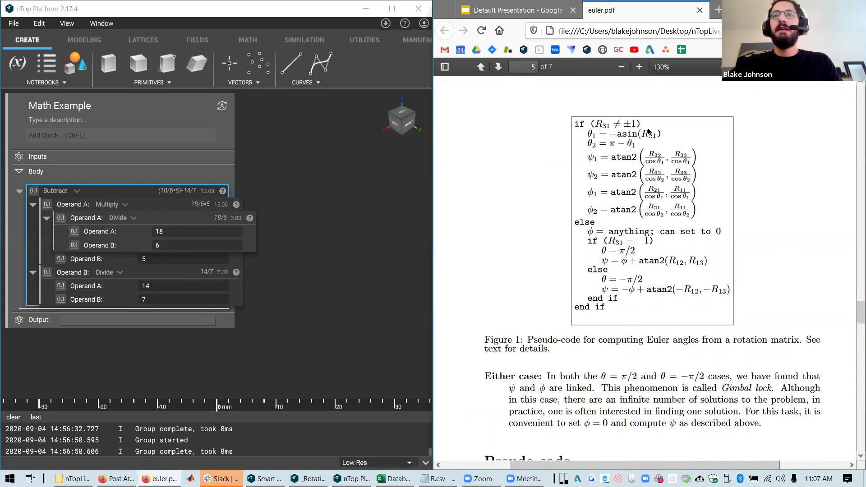
left_click_drag(641, 123, 592, 123)
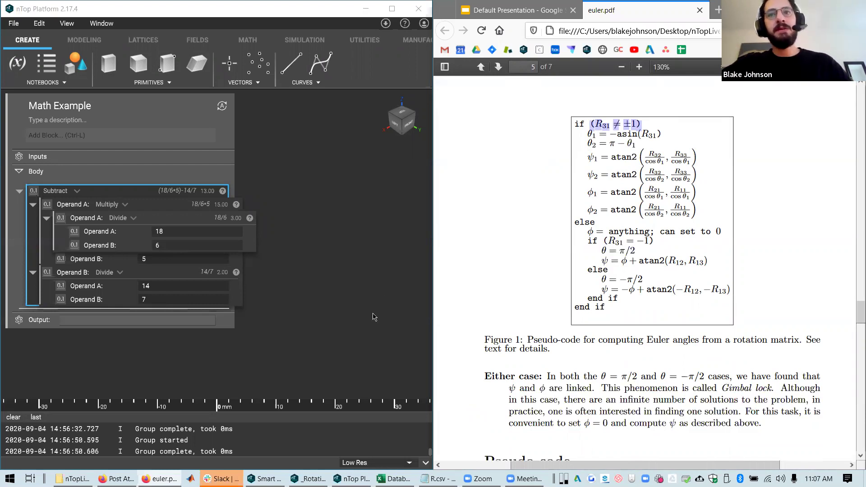
mouse_move(309, 478)
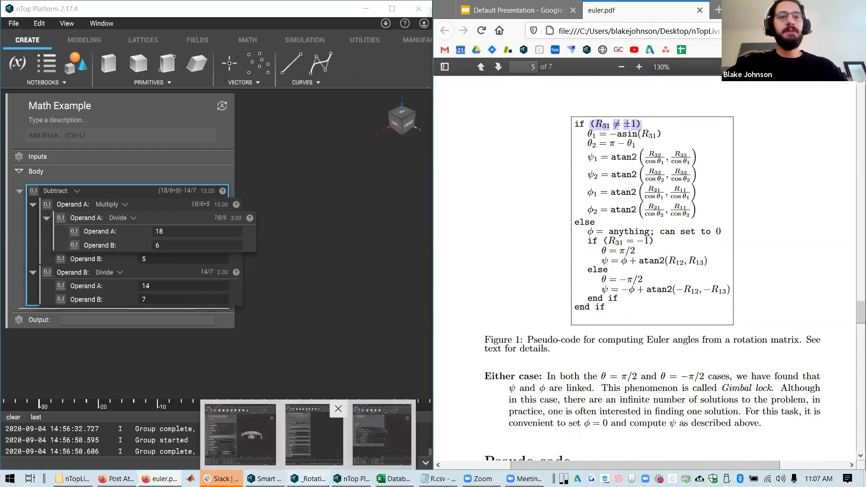
left_click(314, 434)
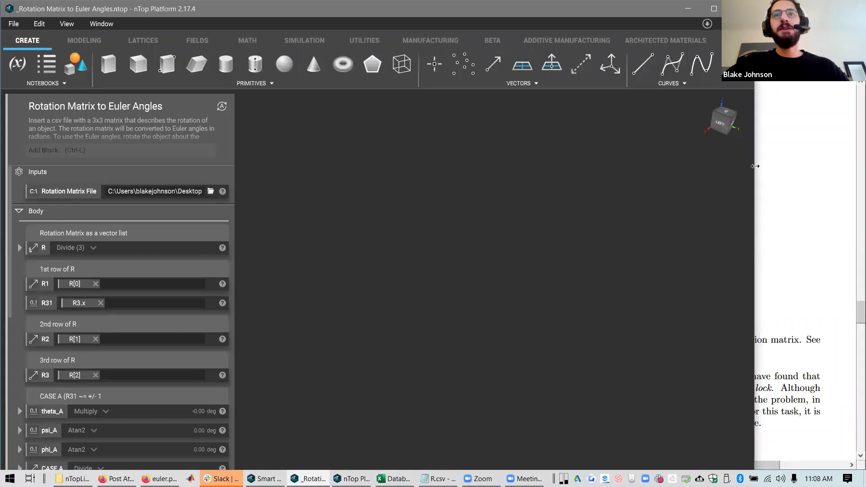
Arrange the windows and open R.csv to view the rotation-matrix values beside the paper
left_click_drag(755, 166, 558, 183)
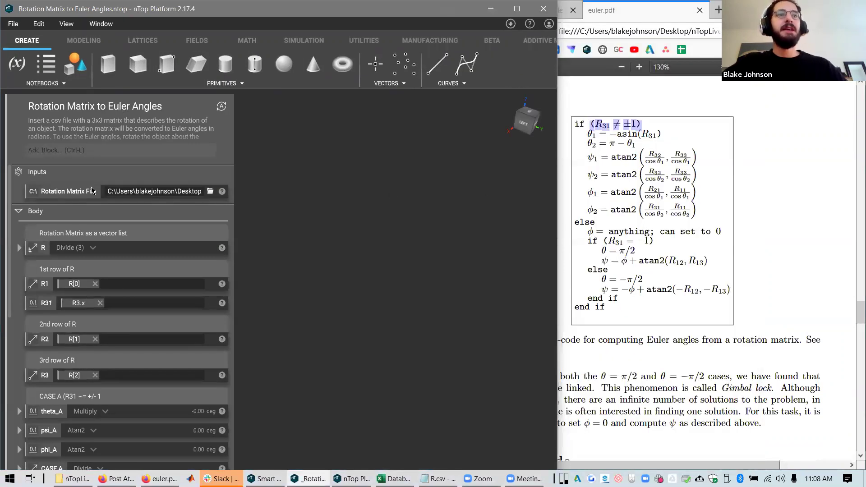
left_click(663, 189)
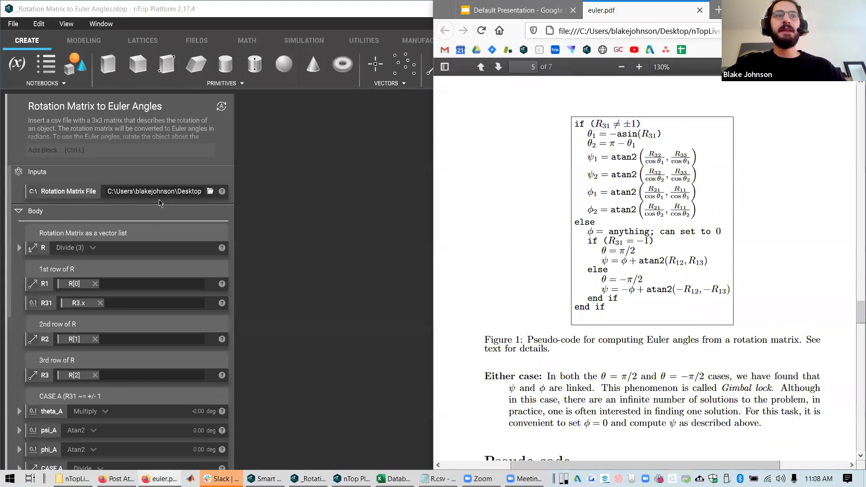
left_click(128, 196)
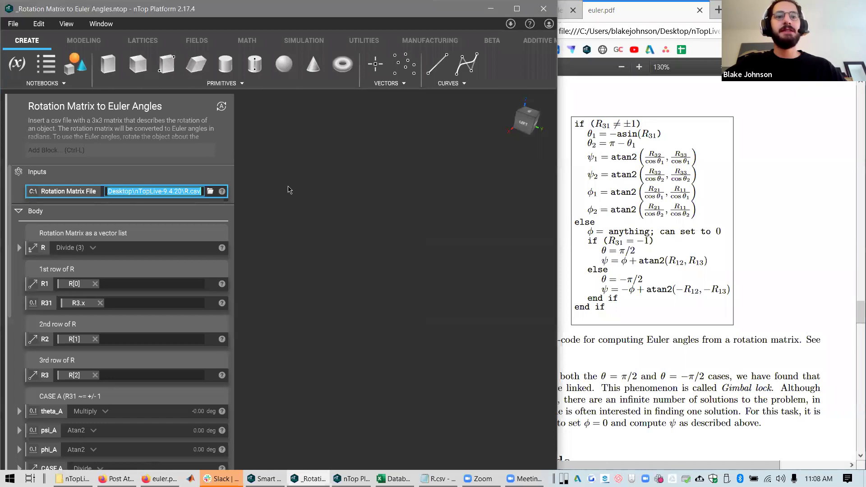
left_click(437, 479)
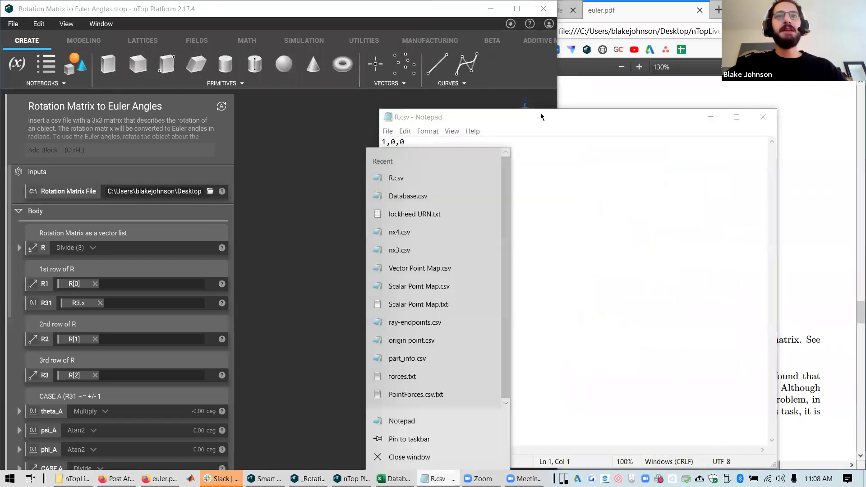
left_click_drag(589, 118, 353, 99)
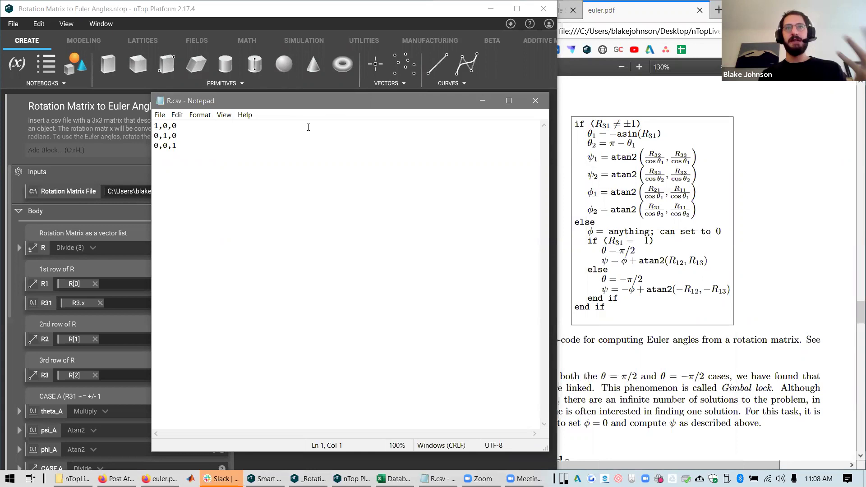
key("ctrl+a")
left_click(219, 214)
left_click(98, 201)
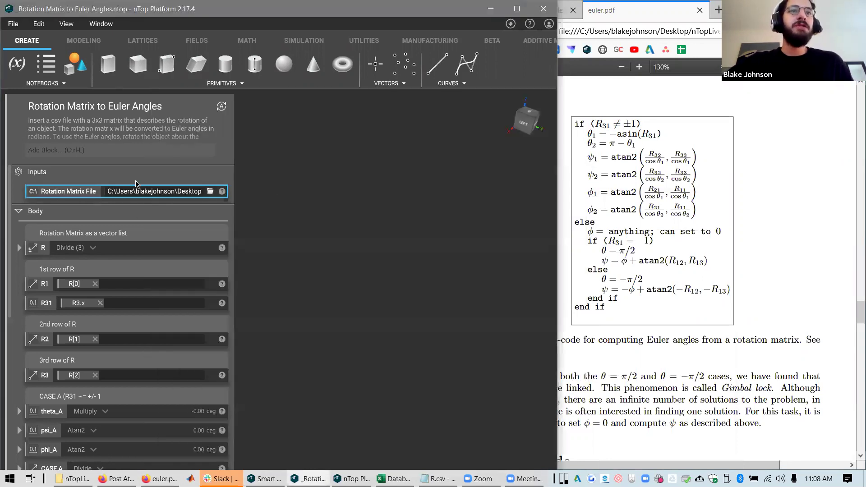
Scroll through the notebook and the euler.pdf paper
scroll(113, 221, "down", 10)
left_click(746, 255)
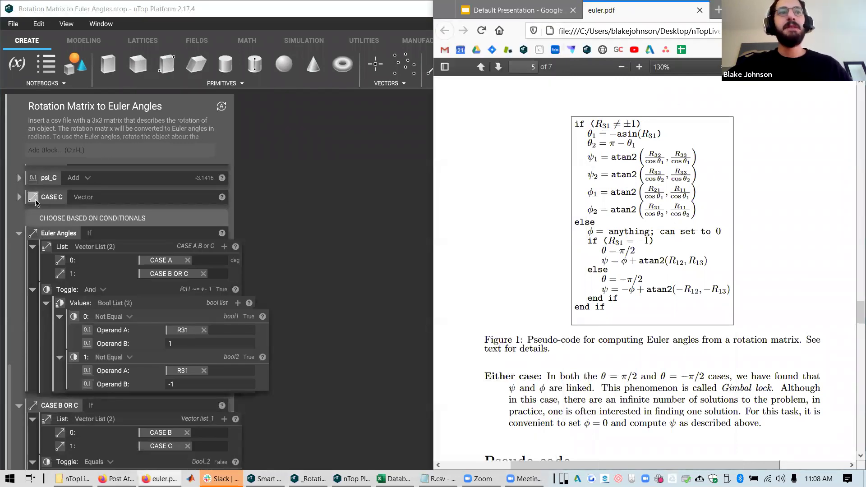
scroll(119, 217, "up", 10)
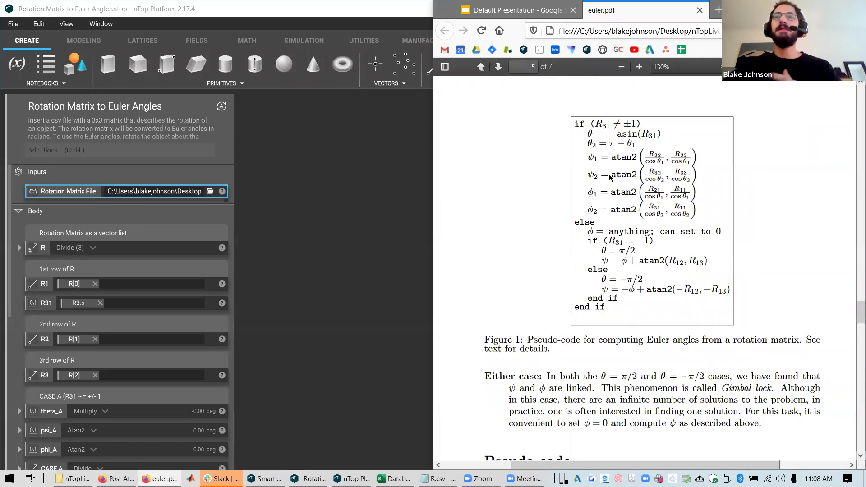
scroll(624, 233, "down", 2)
scroll(623, 270, "up", 3)
scroll(622, 296, "down", 1)
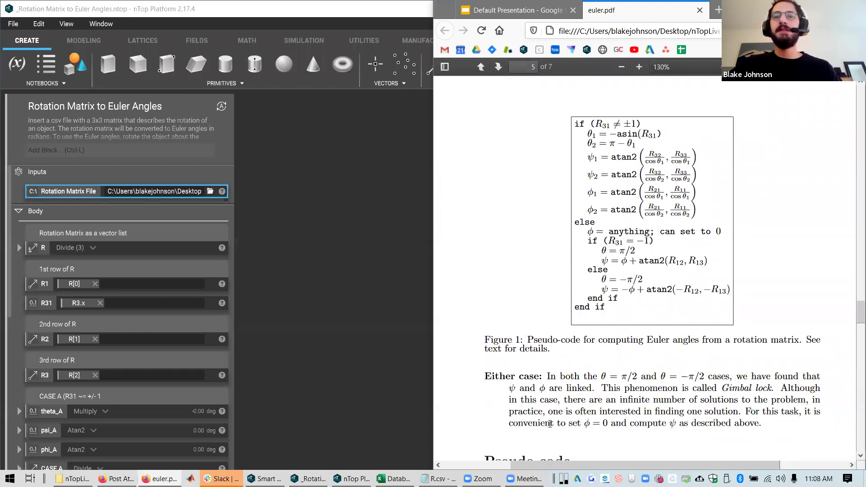
Move R.csv aside and expand then collapse the R block to inspect its operands
left_click(436, 479)
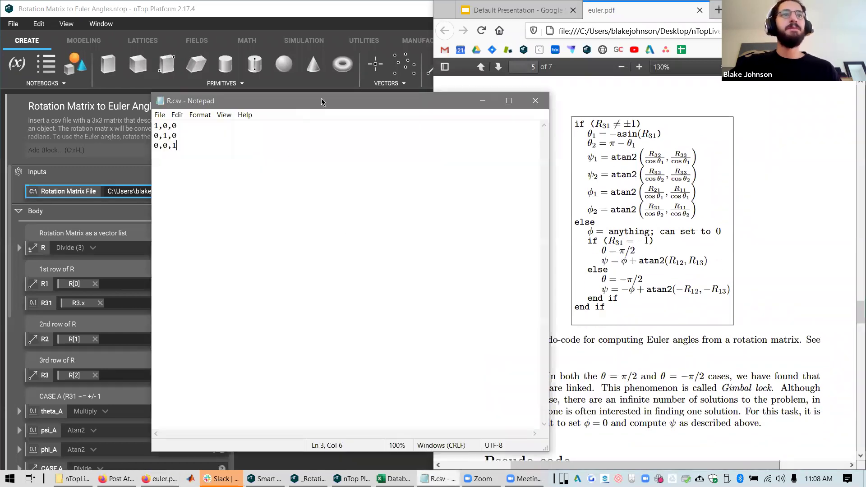
left_click_drag(322, 98, 392, 116)
left_click(155, 193)
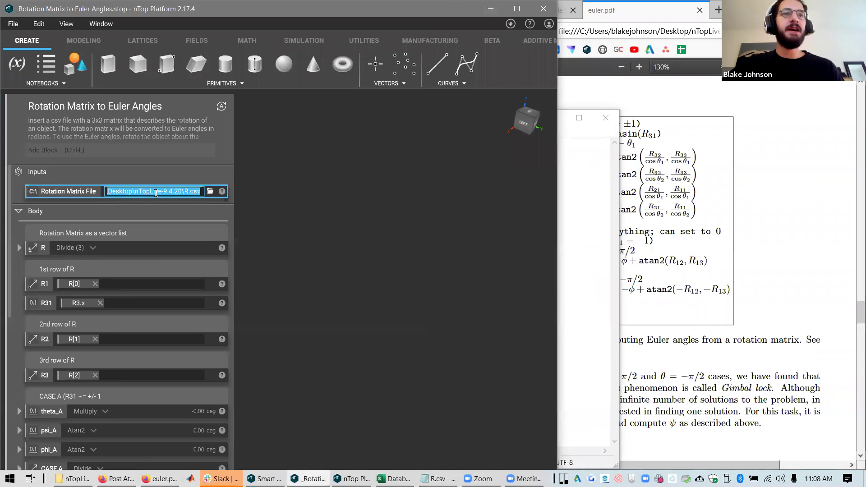
left_click(167, 249)
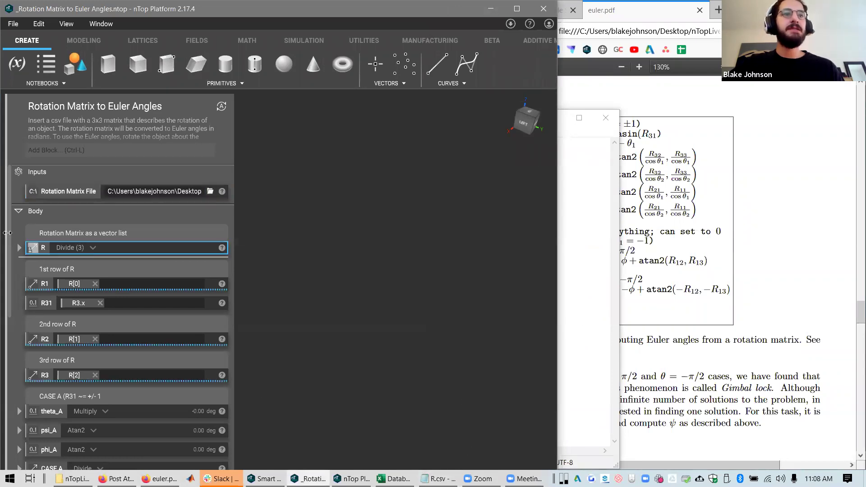
left_click(19, 248)
left_click_drag(134, 271, 21, 249)
left_click(19, 248)
Close the R.csv file and scroll the notebook back up
left_click(112, 196)
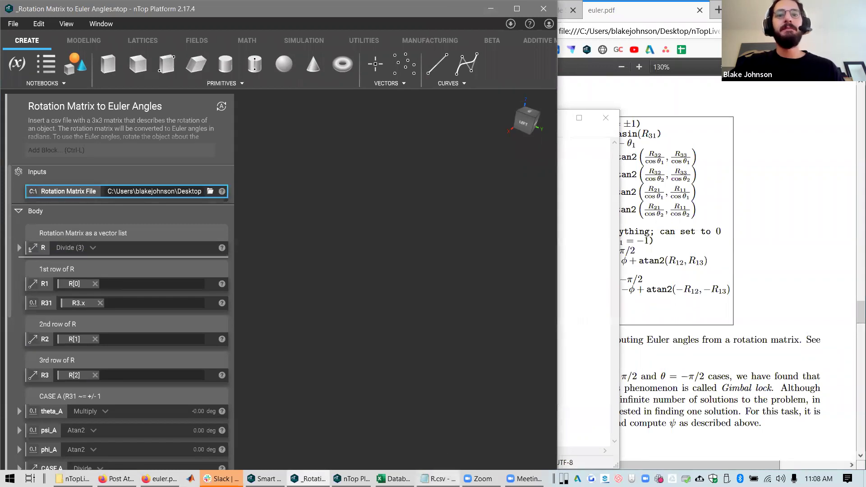
left_click(437, 479)
left_click(606, 118)
scroll(57, 276, "down", 1)
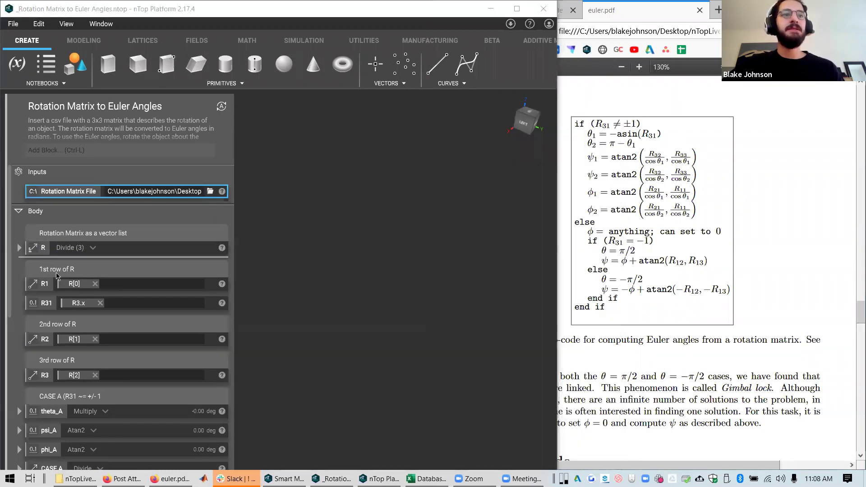
scroll(57, 276, "up", 1)
Review the R Divide block's description and object structure
left_click(222, 248)
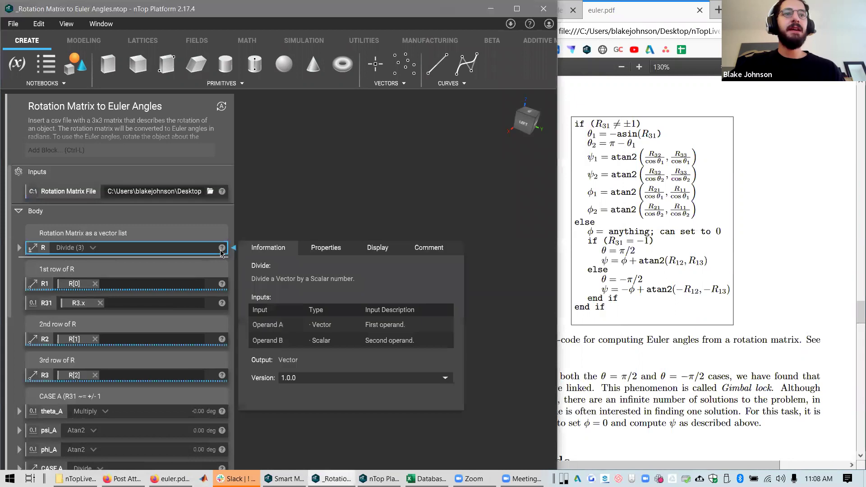
left_click(326, 249)
scroll(333, 368, "down", 5)
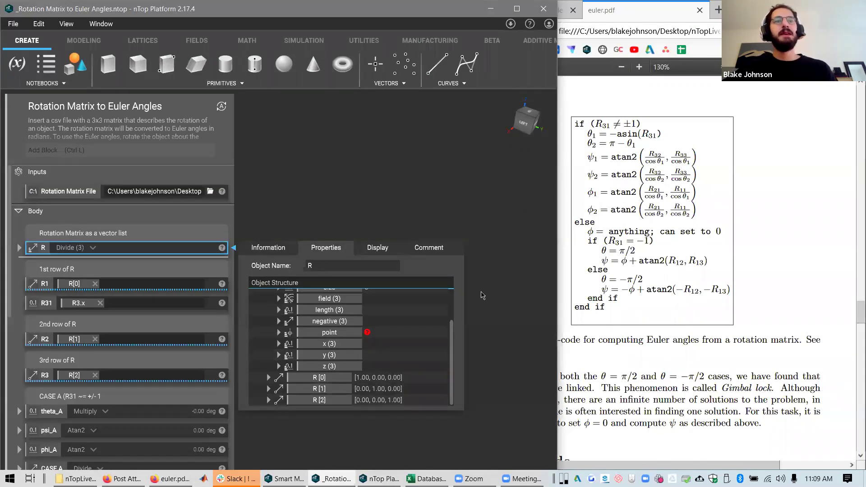
left_click(485, 311)
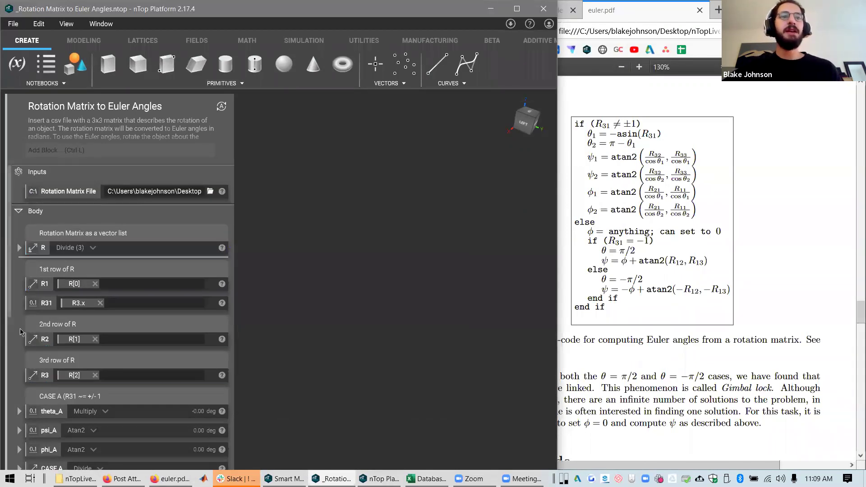
scroll(43, 316, "down", 5)
scroll(48, 314, "down", 5)
scroll(48, 314, "up", 2)
scroll(48, 314, "up", 5)
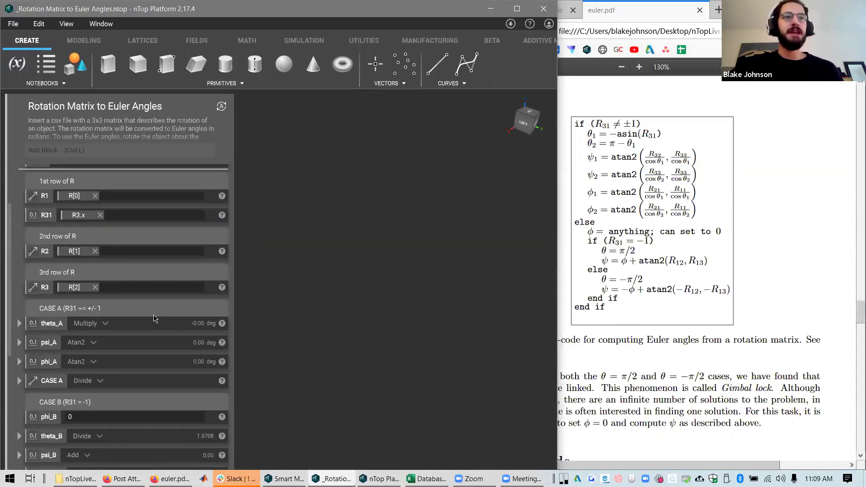
scroll(94, 324, "up", 1)
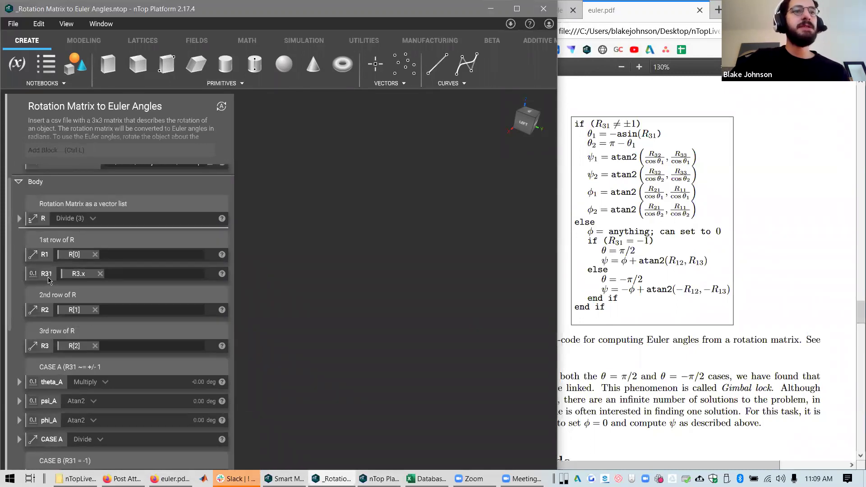
Edit the '1st row of R' comment and inspect the R, R1, R2, R3 and R31 blocks
double_click(76, 239)
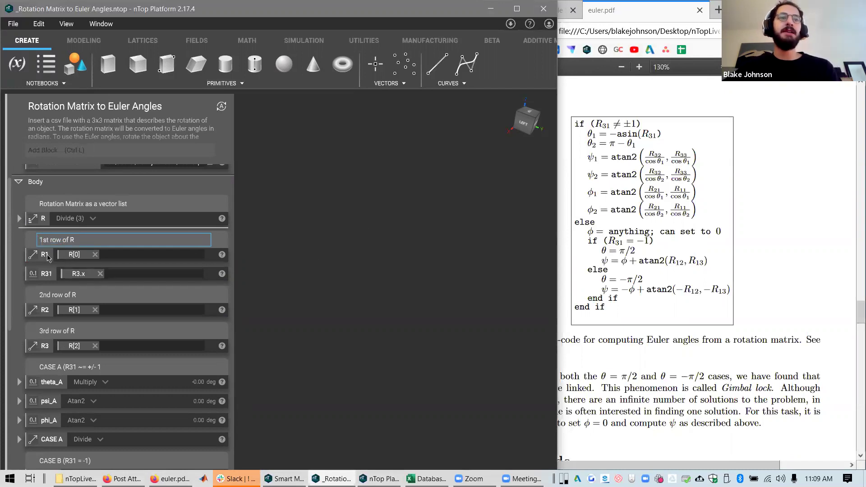
left_click(47, 257)
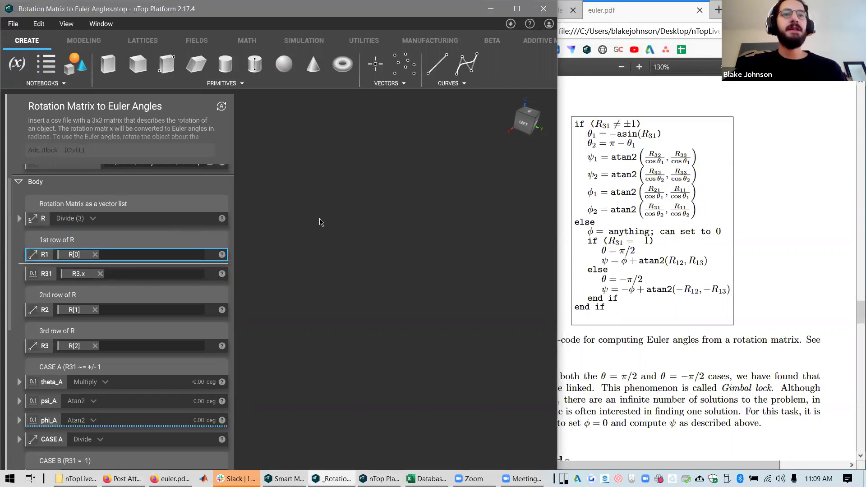
left_click(222, 218)
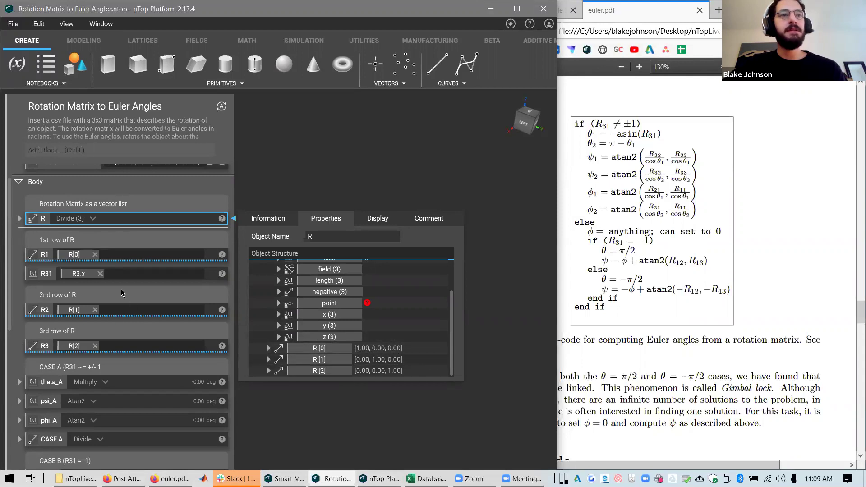
left_click(43, 266)
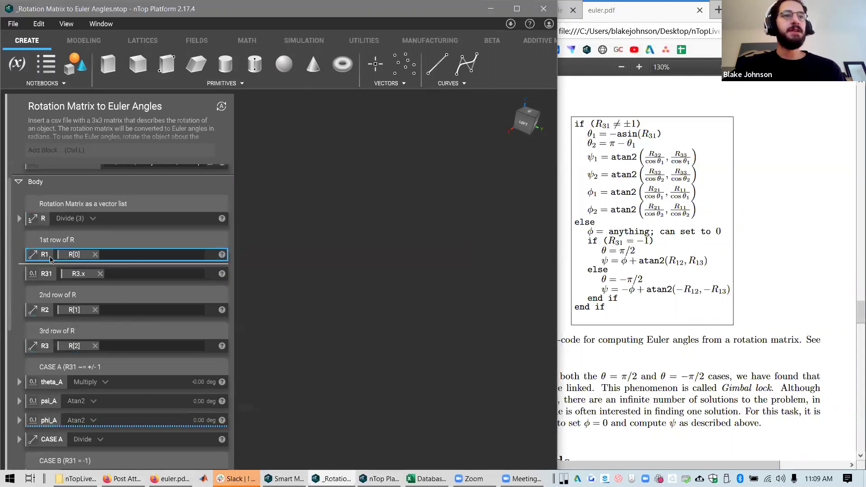
left_click(50, 311)
left_click(48, 350)
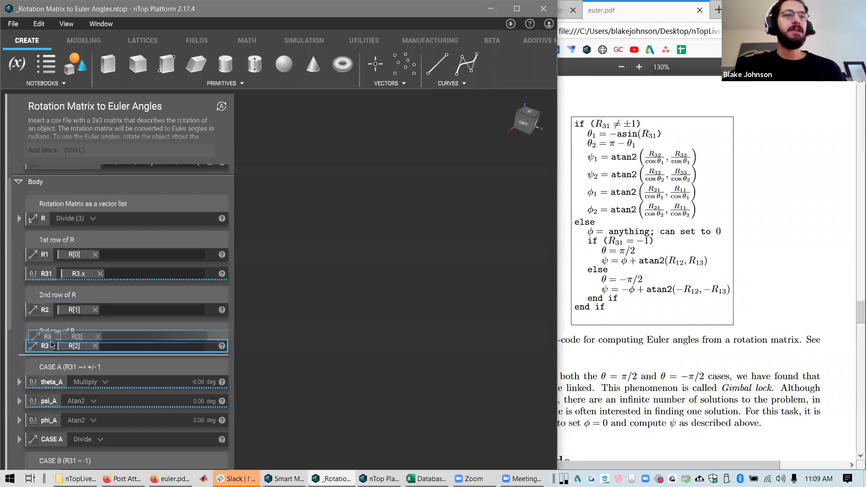
left_click(50, 275)
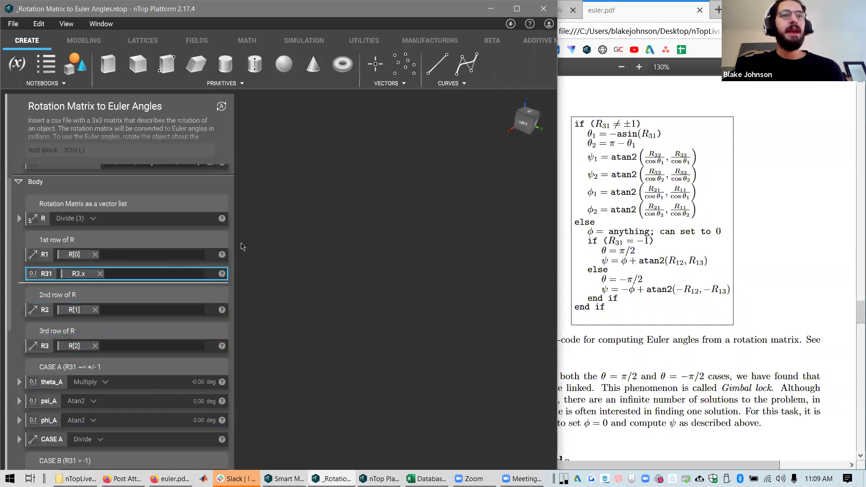
left_click(222, 254)
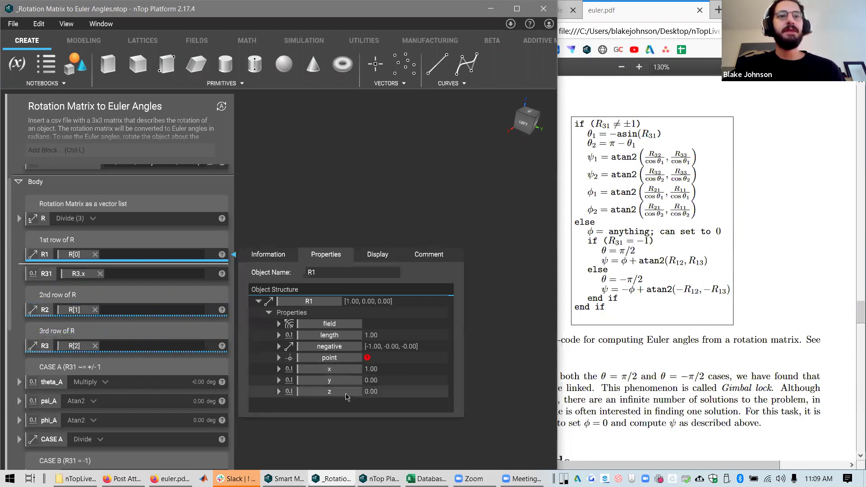
Move the R31 block below the R3 row and check its properties
left_click_drag(55, 273, 48, 346)
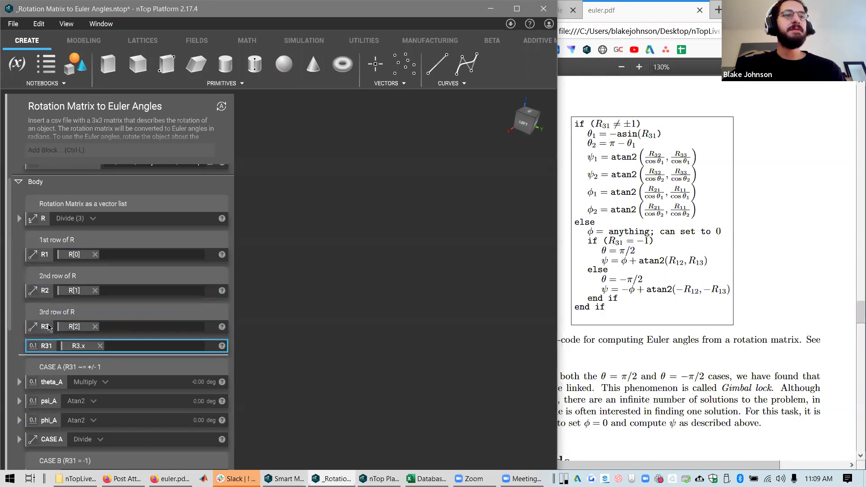
left_click(232, 347)
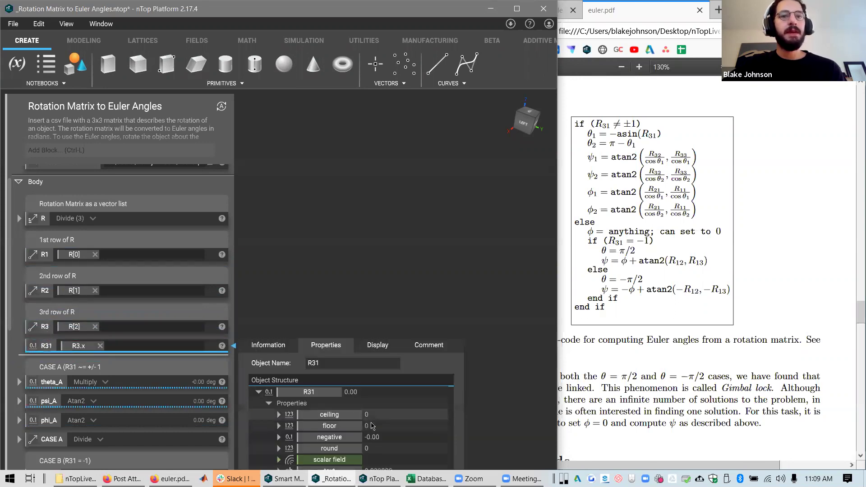
left_click(250, 321)
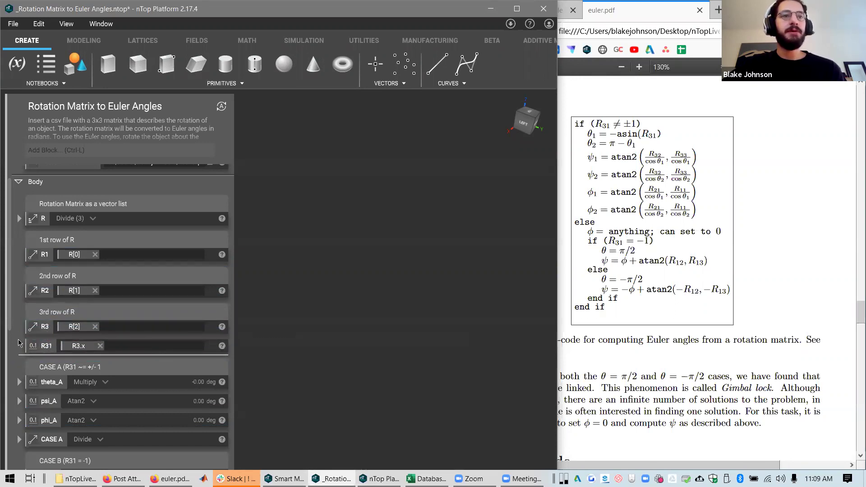
left_click(49, 346)
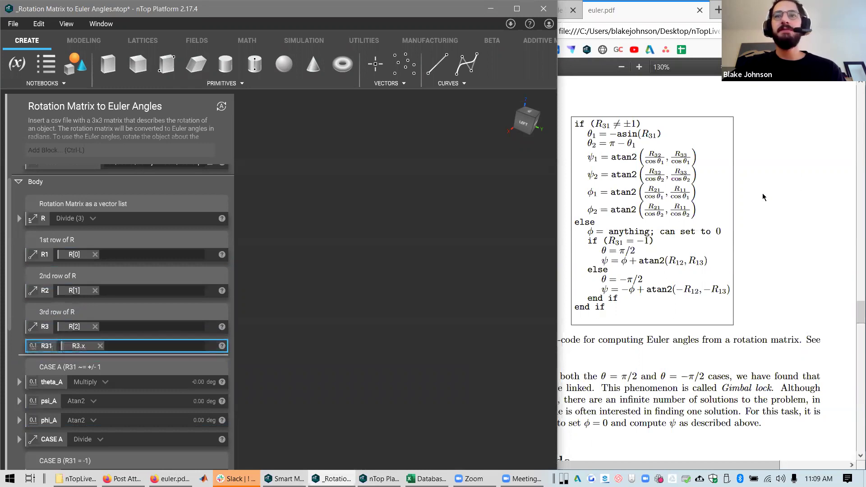
Highlight R31 in euler.pdf's asin formula and compare it with the R31 block
left_click(654, 131)
left_click_drag(642, 134, 653, 136)
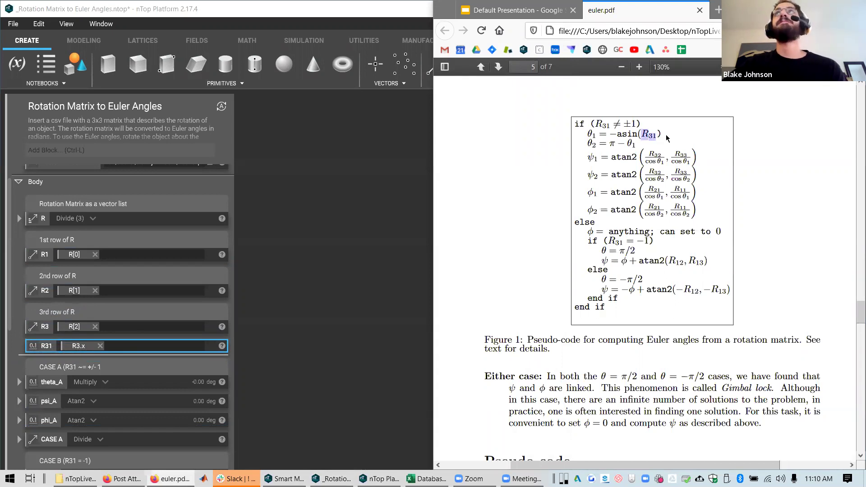
left_click(99, 336)
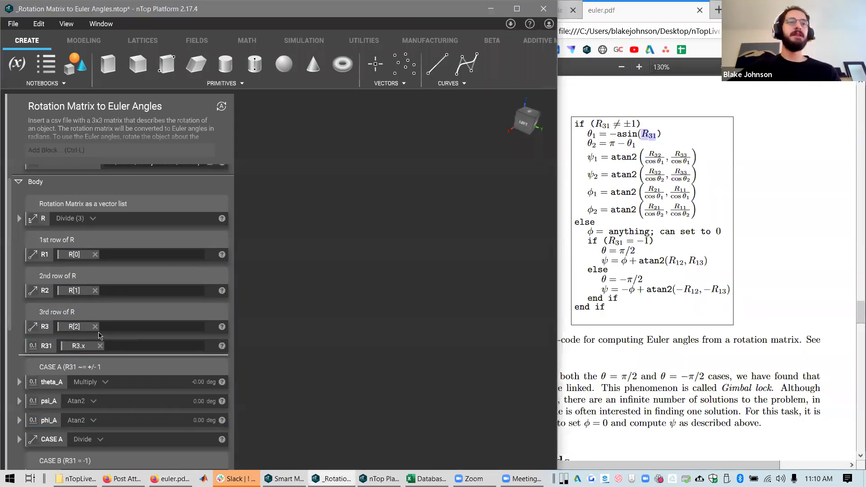
left_click(72, 350)
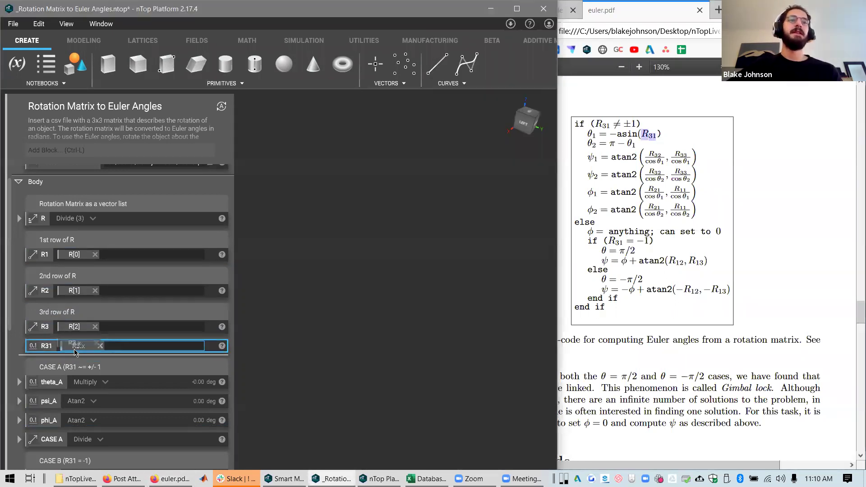
left_click(221, 326)
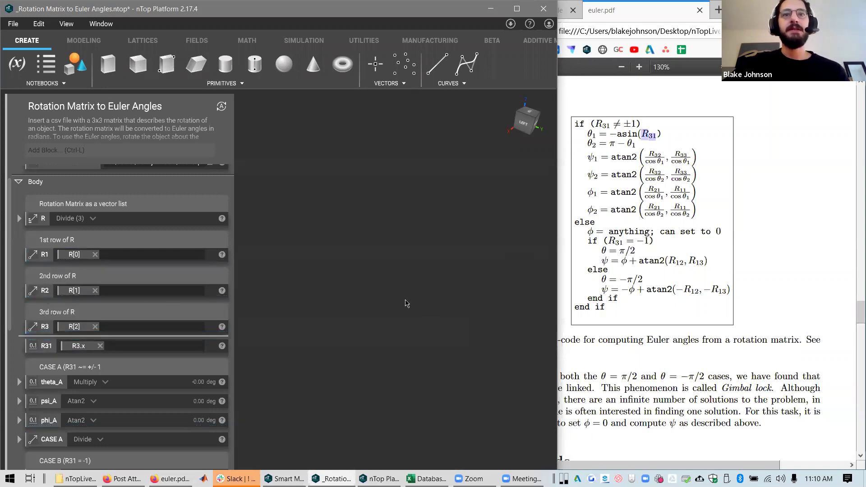
Inspect R3's properties, then return to the euler.pdf pseudo-code
scroll(148, 304, "down", 4)
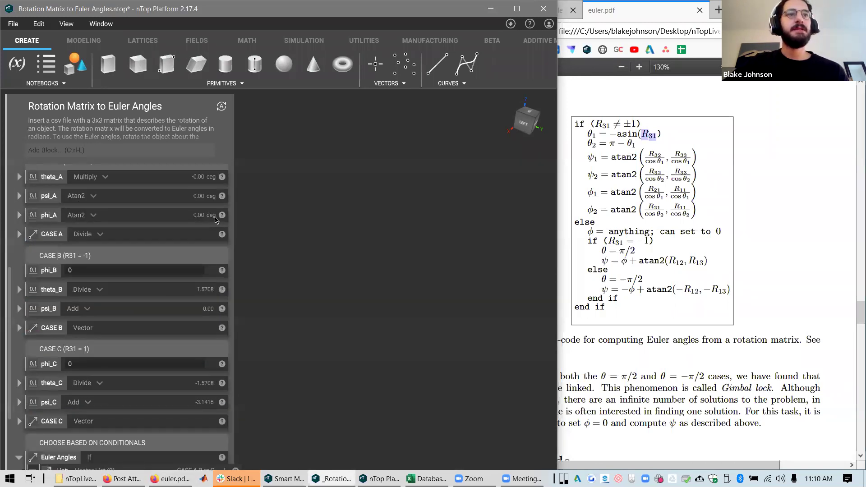
scroll(216, 219, "up", 1)
left_click(222, 179)
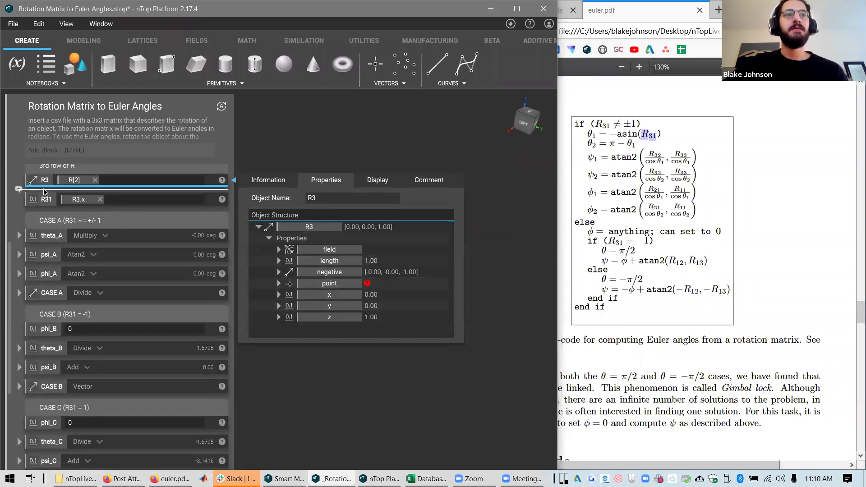
scroll(135, 270, "up", 3)
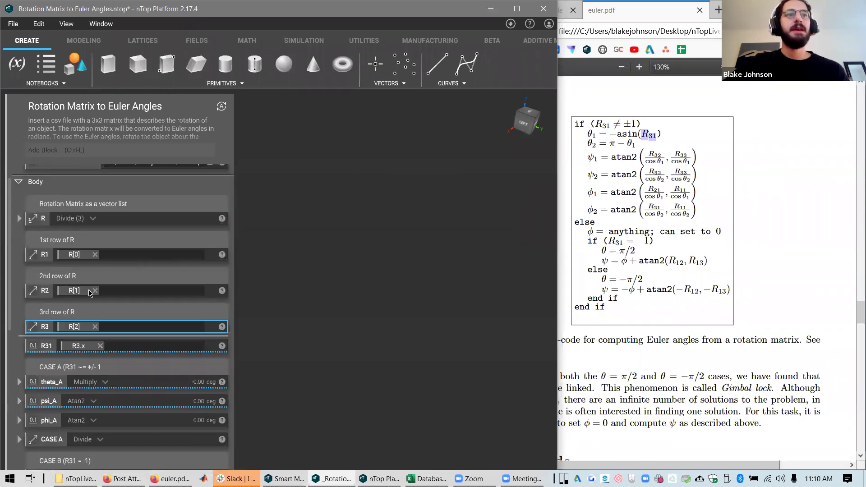
scroll(88, 290, "down", 1)
scroll(70, 253, "up", 1)
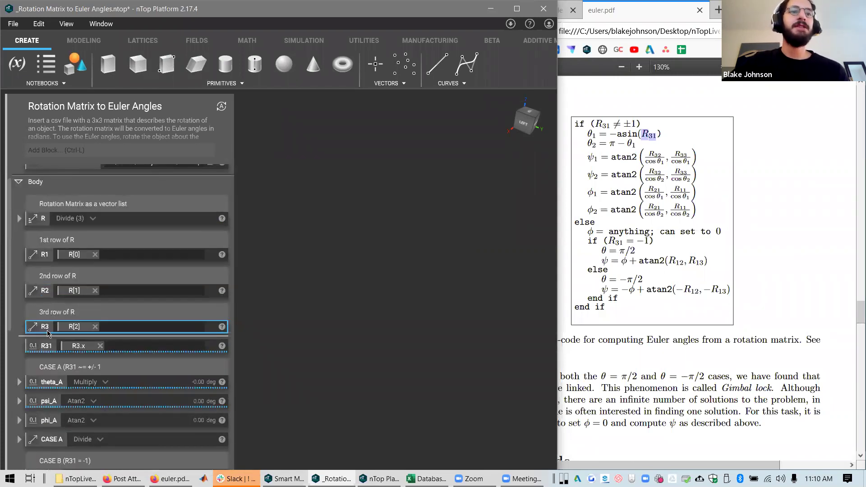
left_click(656, 153)
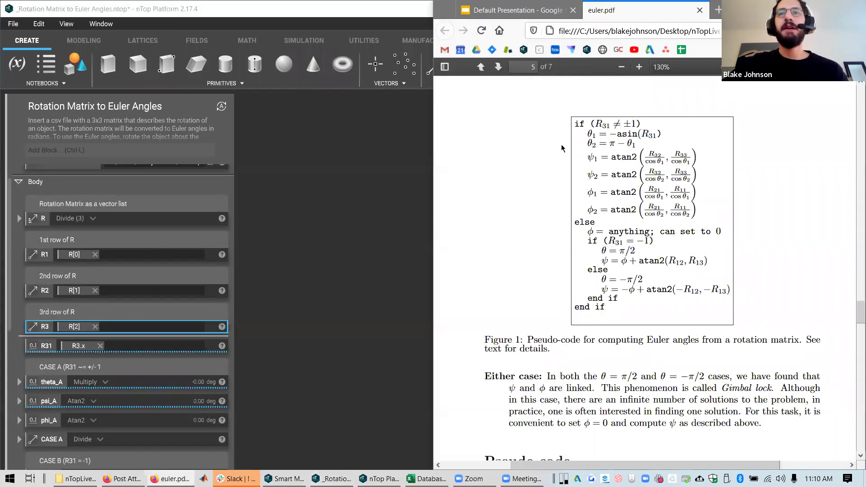
Highlight the first if-condition, the asin line, the else branch and the R31 ≠ ±1 case lines in turn
left_click(303, 319)
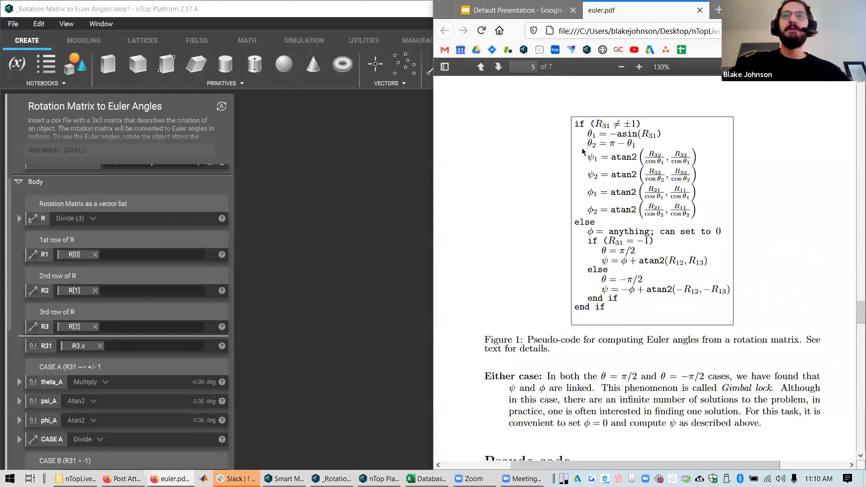
left_click_drag(633, 123, 651, 134)
left_click(645, 131)
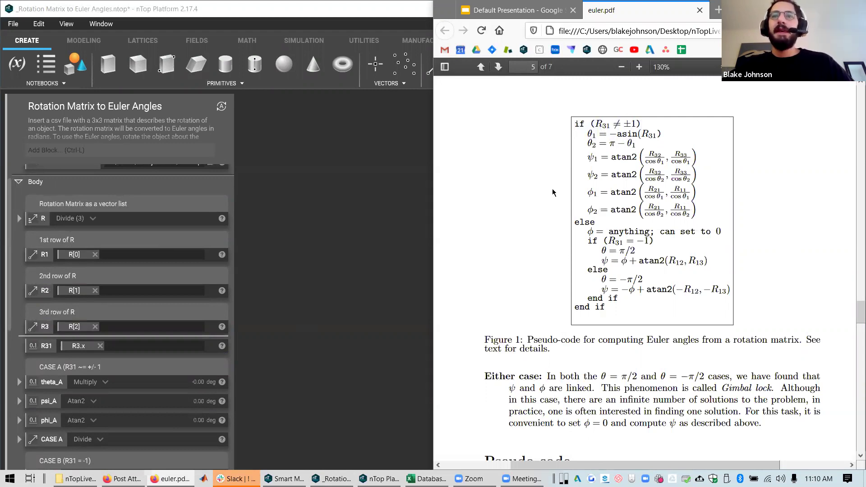
left_click_drag(576, 221, 636, 242)
left_click(661, 244)
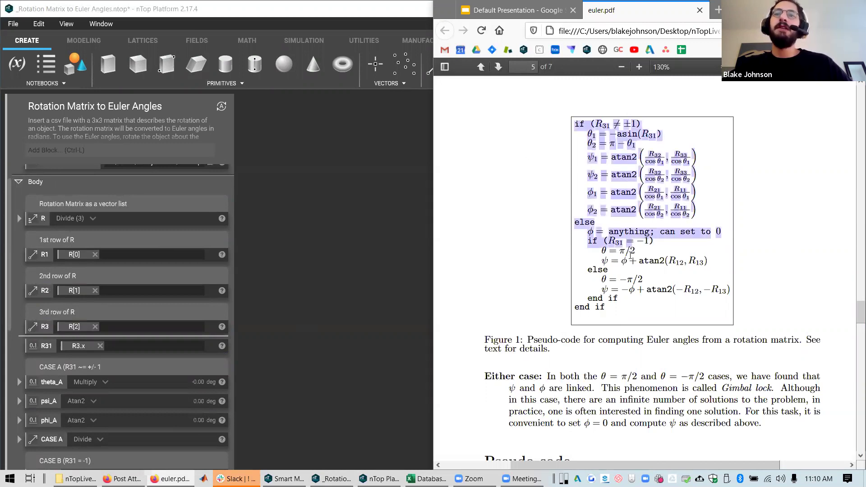
left_click(630, 256)
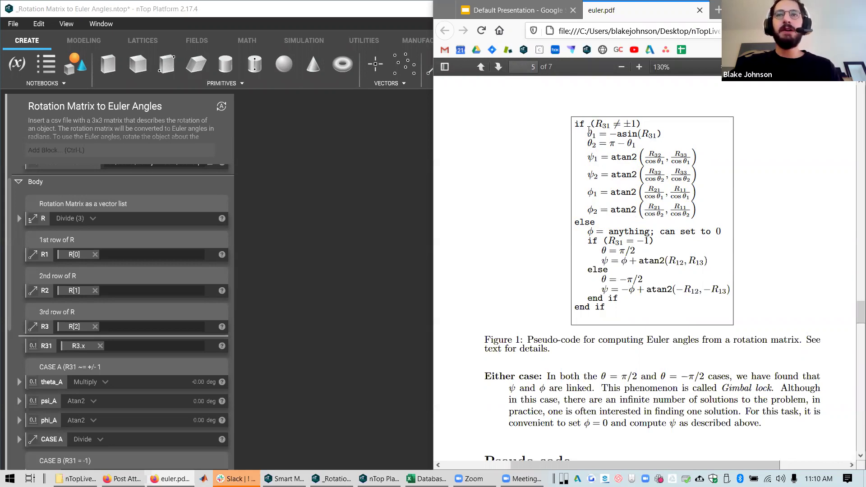
left_click_drag(580, 127, 734, 220)
left_click(694, 217)
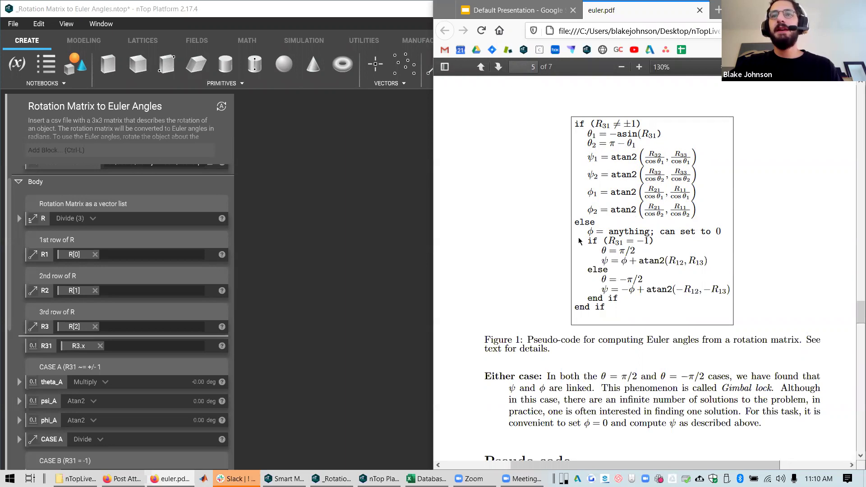
Highlight the R31 = −1 condition and θ = −π/2 else branch, then show Default Presentation
left_click_drag(593, 243, 652, 241)
left_click(600, 238)
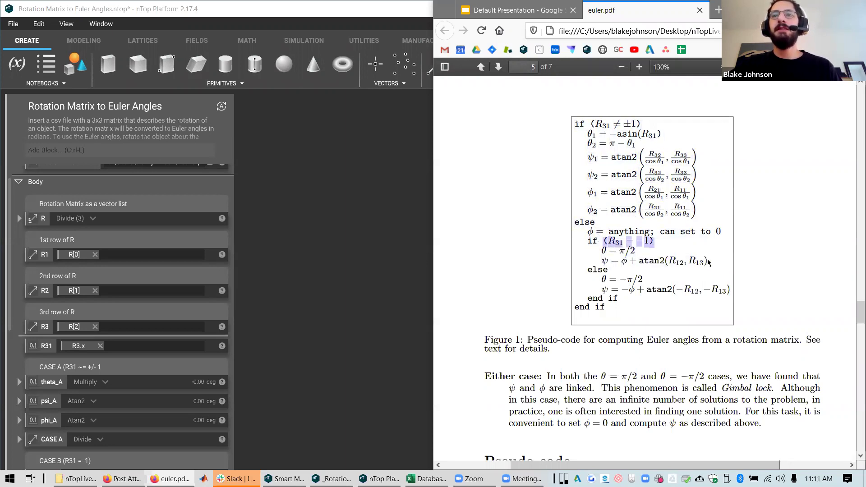
left_click(616, 246)
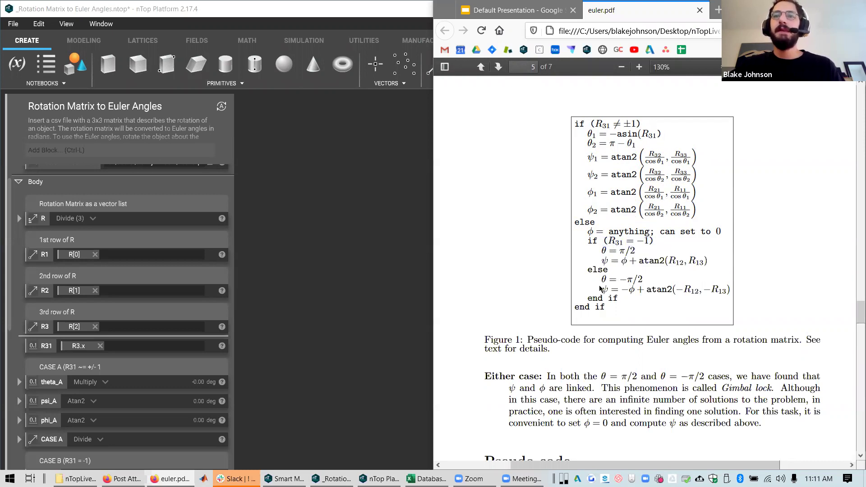
left_click_drag(623, 281, 627, 281)
left_click(629, 279)
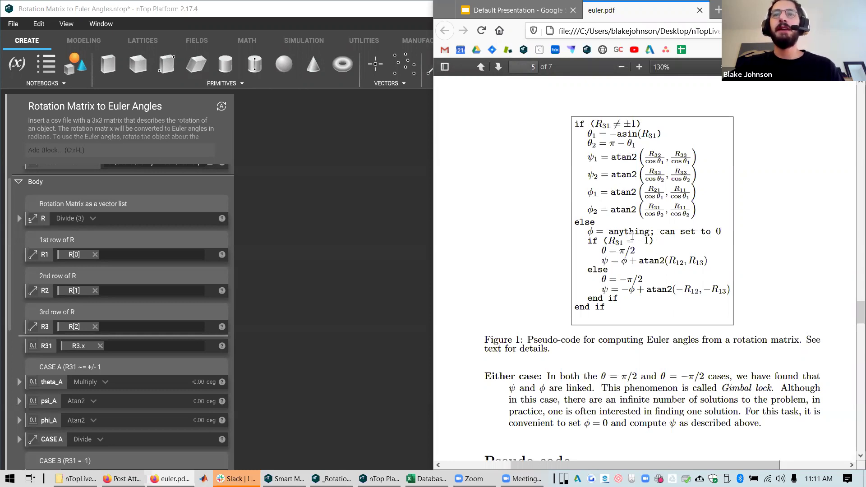
left_click_drag(655, 231, 622, 243)
left_click(602, 270)
left_click_drag(587, 267, 743, 289)
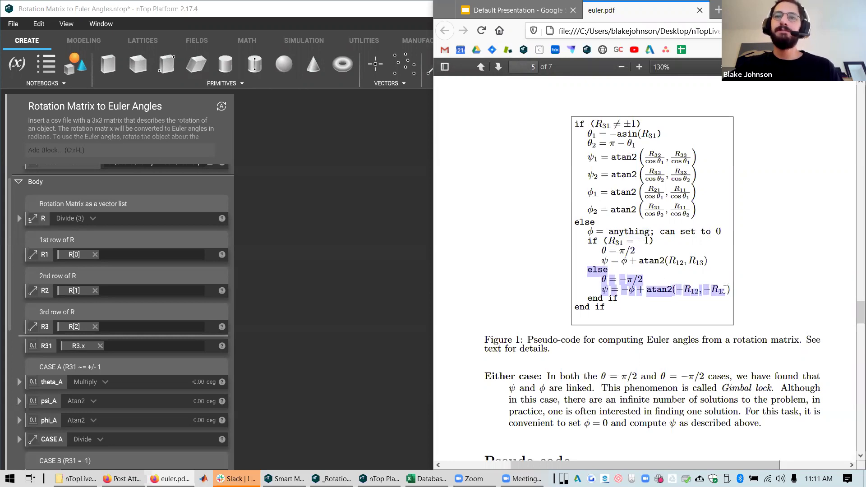
left_click(604, 281)
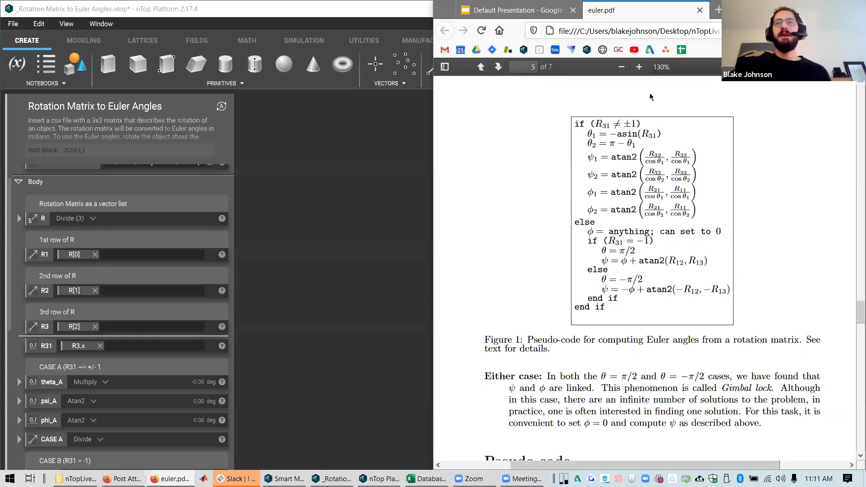
left_click(521, 14)
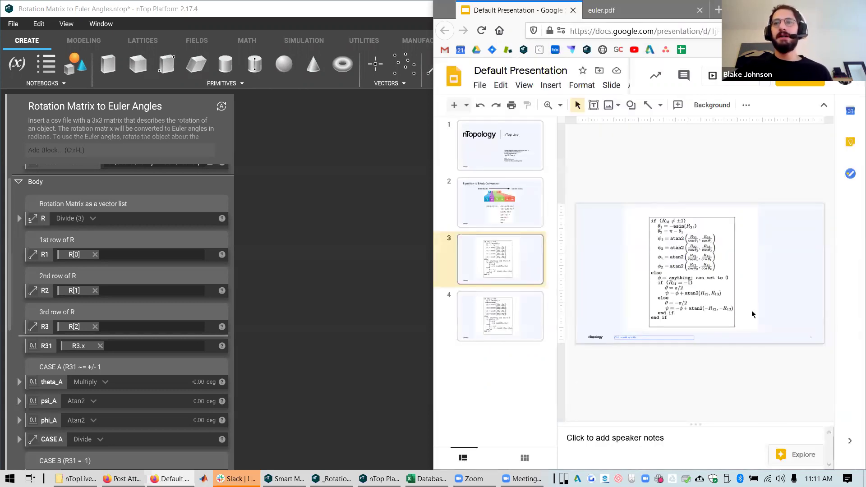
Show slide 3's unmarked pseudo-code and zoom it to 200%, then back to 100%
scroll(616, 317, "down", 1)
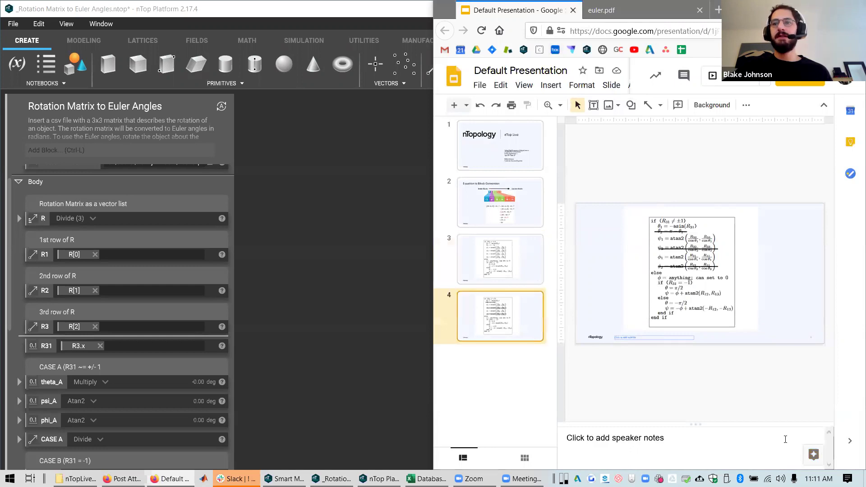
left_click(542, 274)
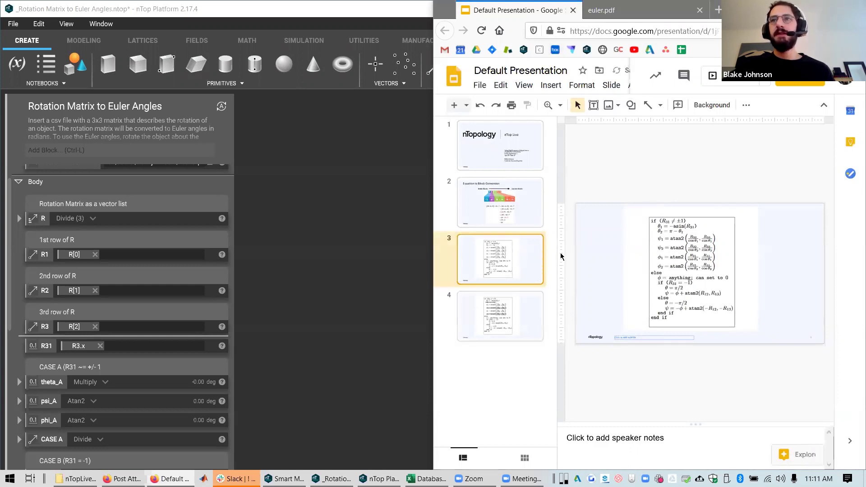
left_click(560, 105)
left_click(587, 180)
left_click(560, 105)
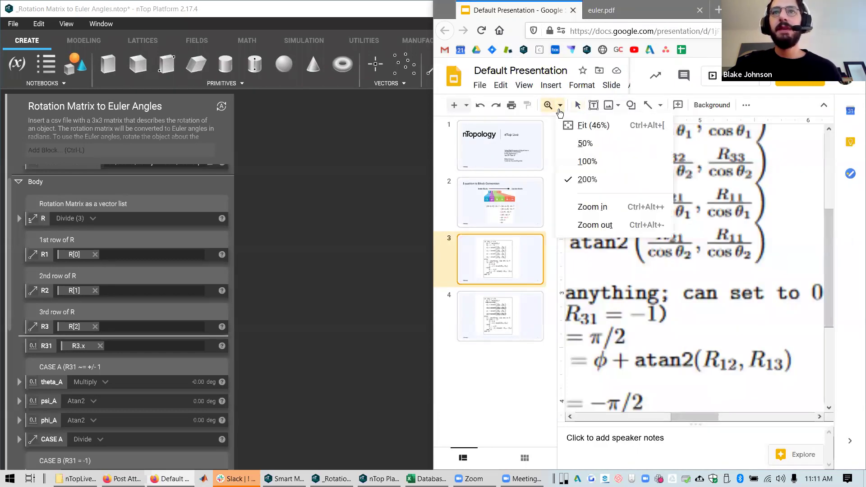
left_click(586, 163)
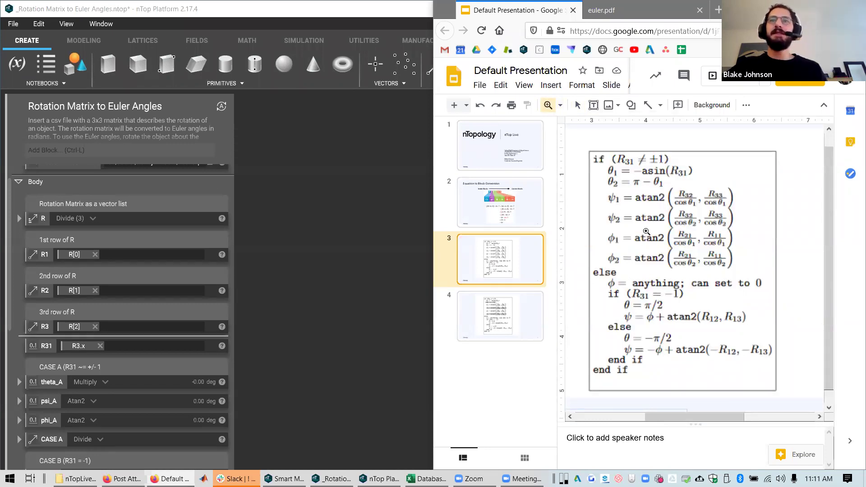
Check euler.pdf, then show slide 4 with the θ2, ψ2 and φ2 lines struck out
left_click(634, 18)
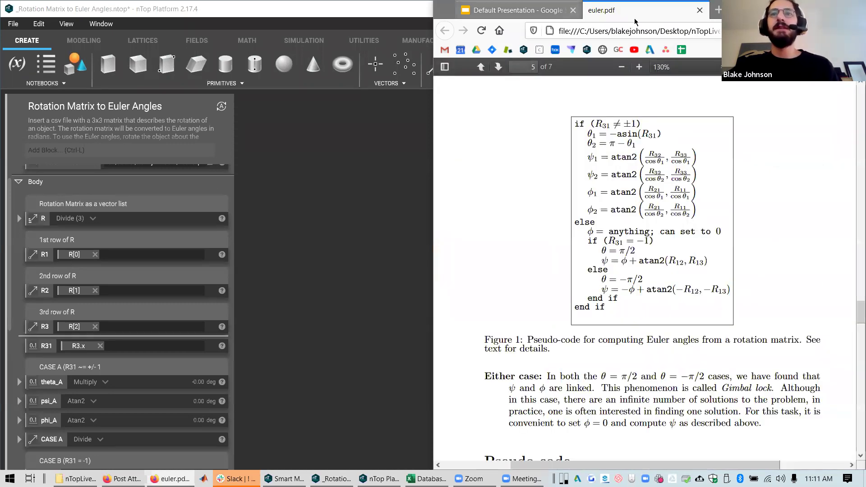
scroll(573, 292, "up", 5)
scroll(566, 290, "down", 4)
left_click(536, 10)
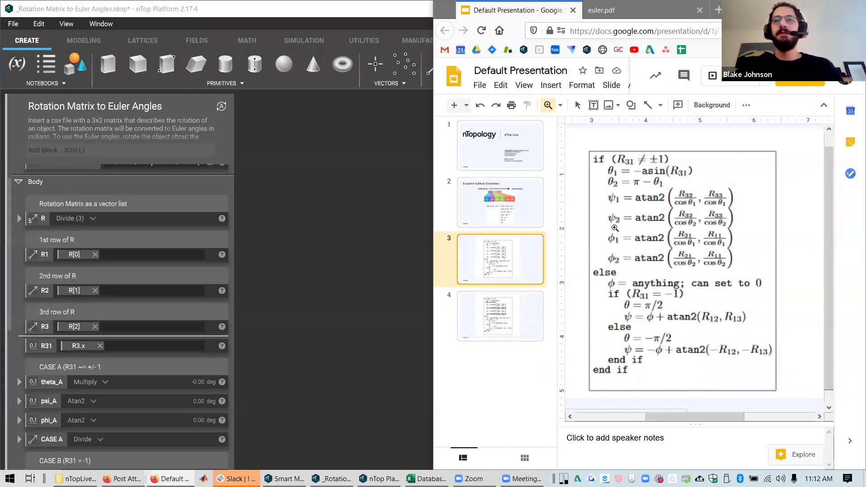
left_click(481, 326)
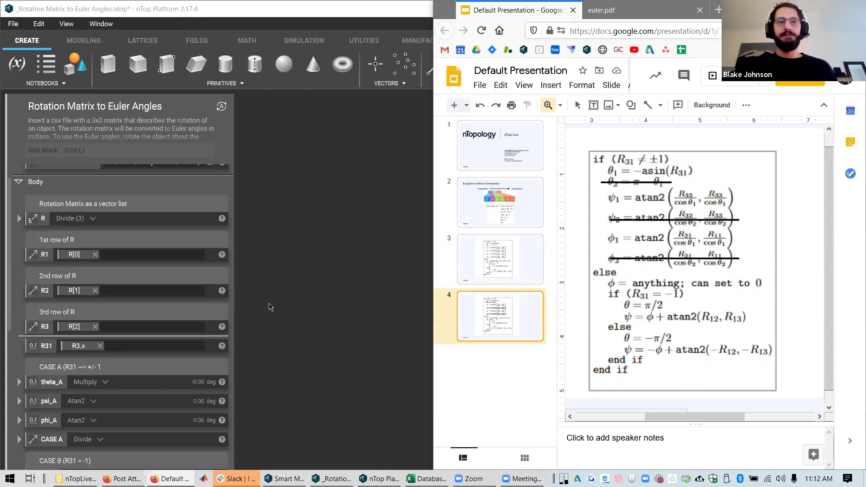
scroll(142, 328, "down", 4)
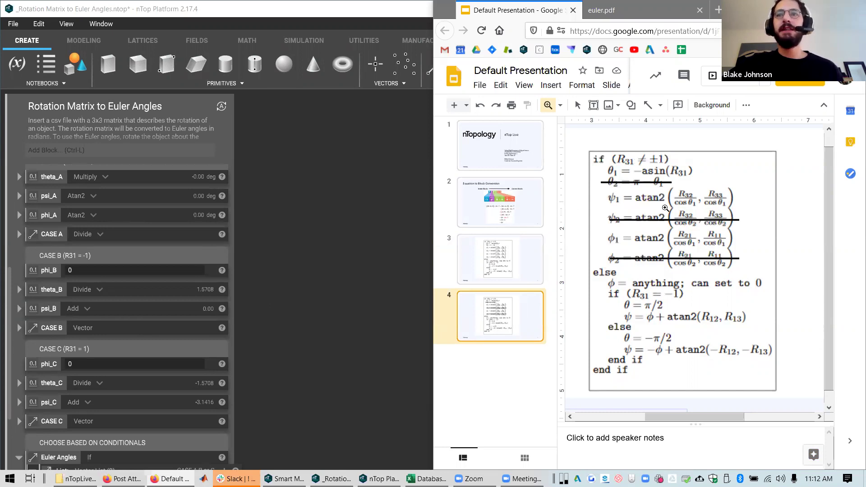
Expand theta_A and drag R31 onto its Asin operand, replacing R3.x
left_click(47, 275)
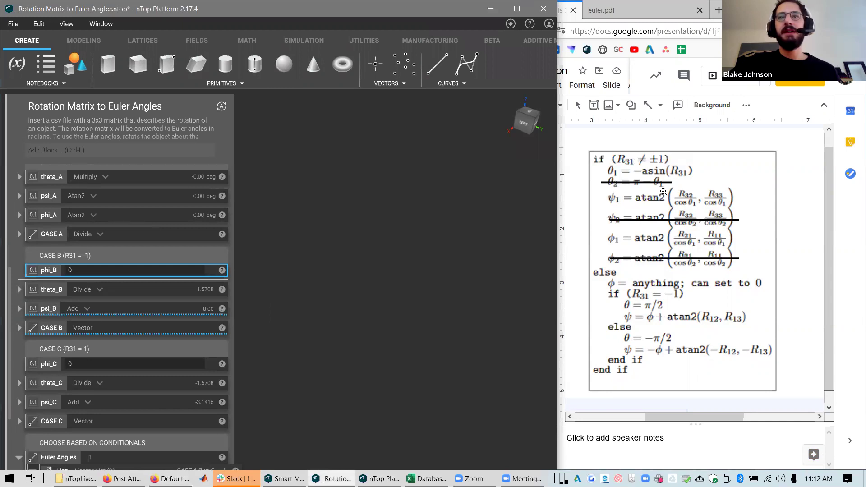
scroll(88, 247, "up", 2)
left_click(51, 241)
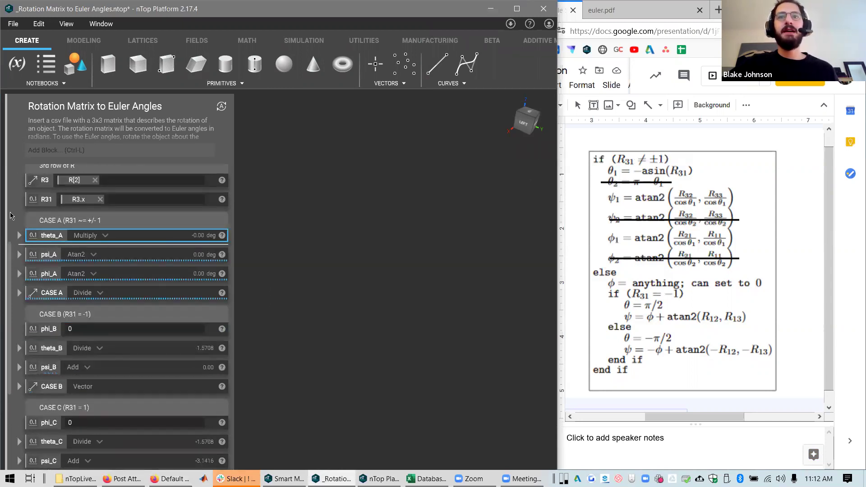
left_click(20, 236)
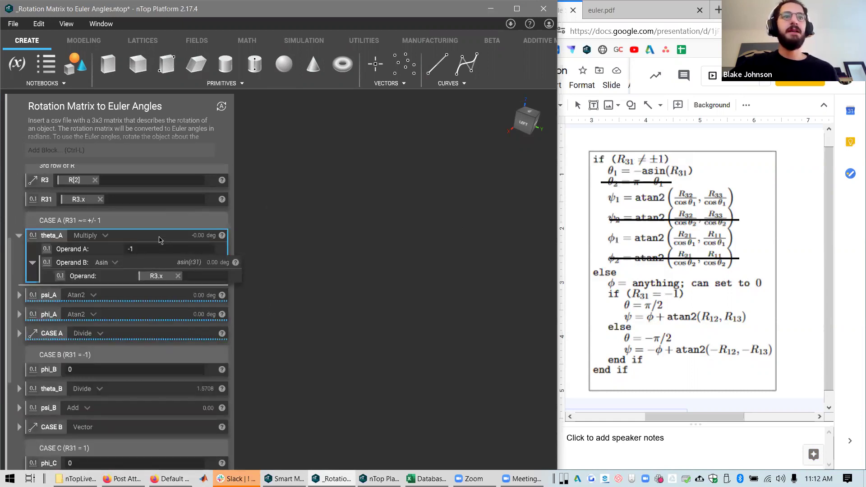
left_click(152, 266)
left_click(158, 234)
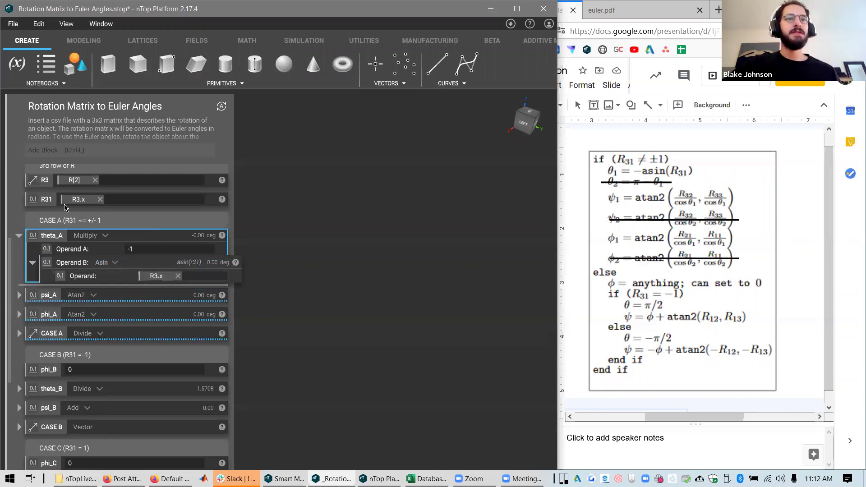
left_click_drag(55, 200, 189, 298)
left_click(23, 296)
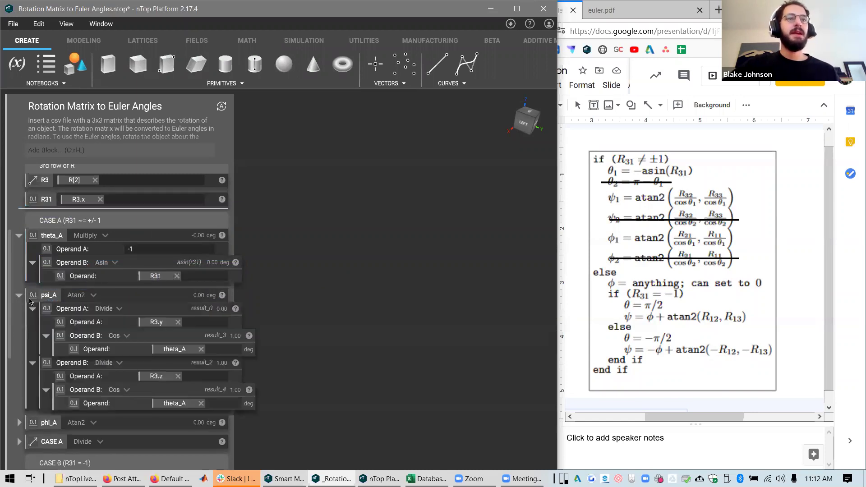
Collapse theta_A and review psi_A's R3.y and R3.z divisions by cos(theta_A)
left_click(18, 236)
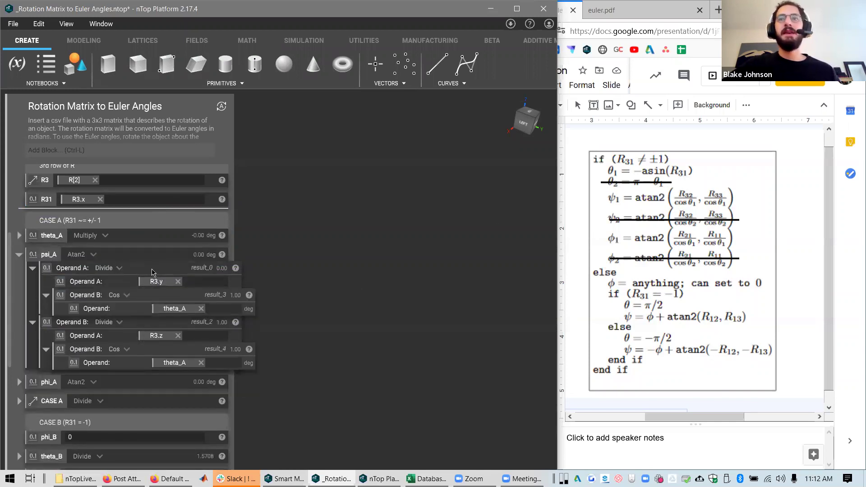
left_click(145, 255)
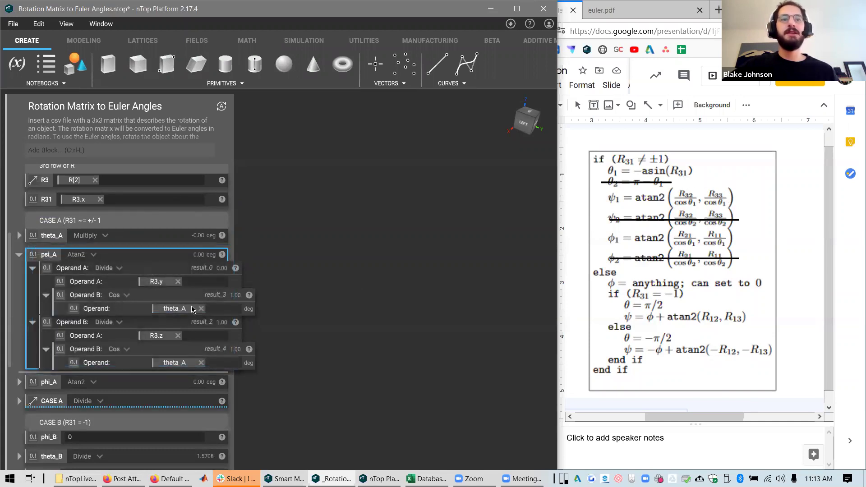
left_click(153, 272)
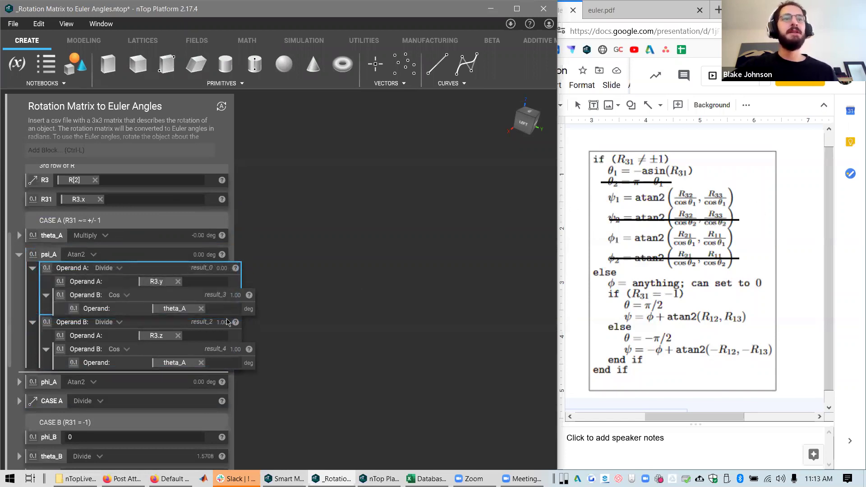
left_click(187, 298)
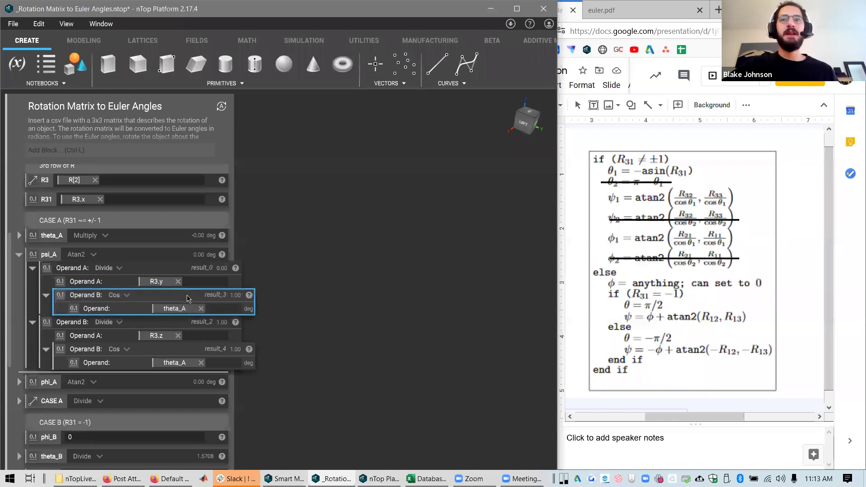
left_click(163, 324)
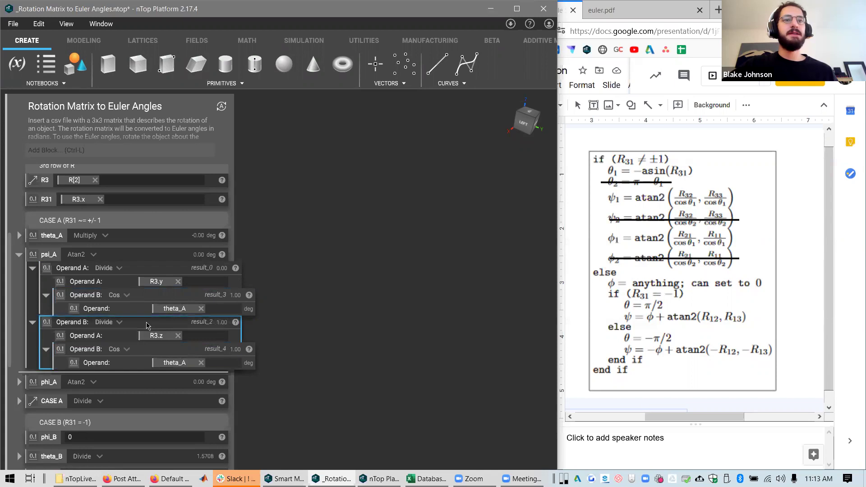
left_click(93, 256)
left_click(133, 323)
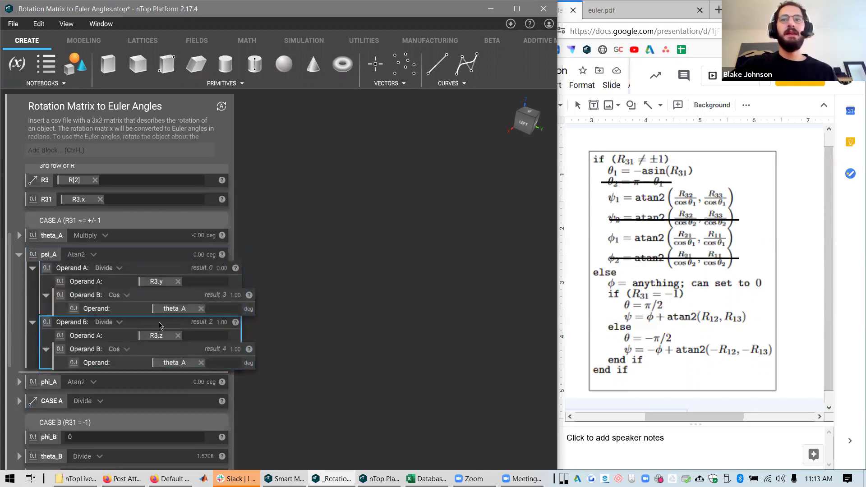
left_click(160, 351)
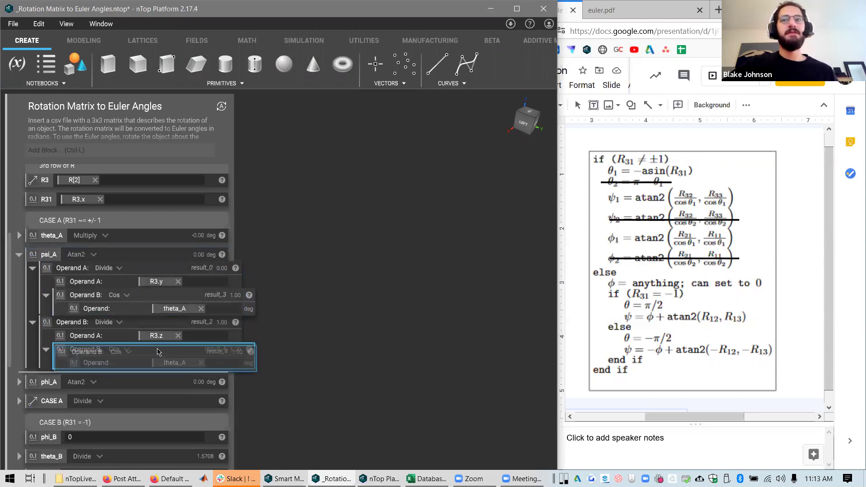
left_click(152, 253)
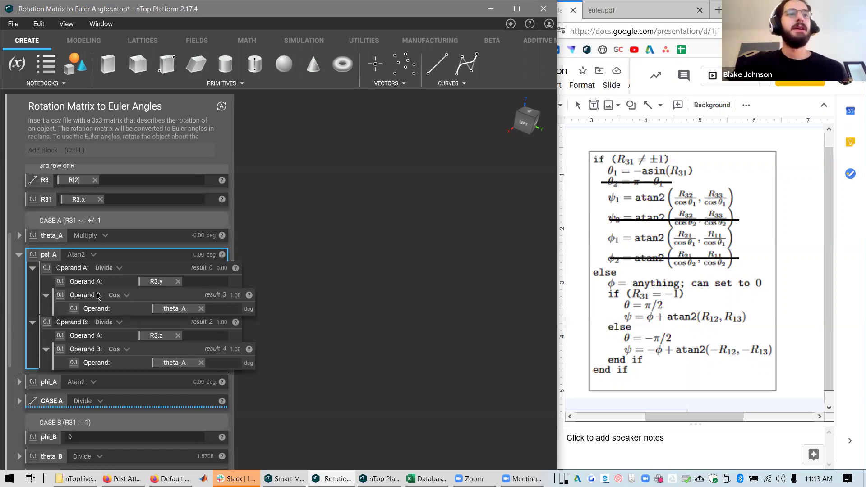
Collapse psi_A and inspect phi_A's Atan2 of R2.x and R1.x, each divided by cos theta_A
scroll(12, 293, "down", 3)
scroll(14, 284, "up", 1)
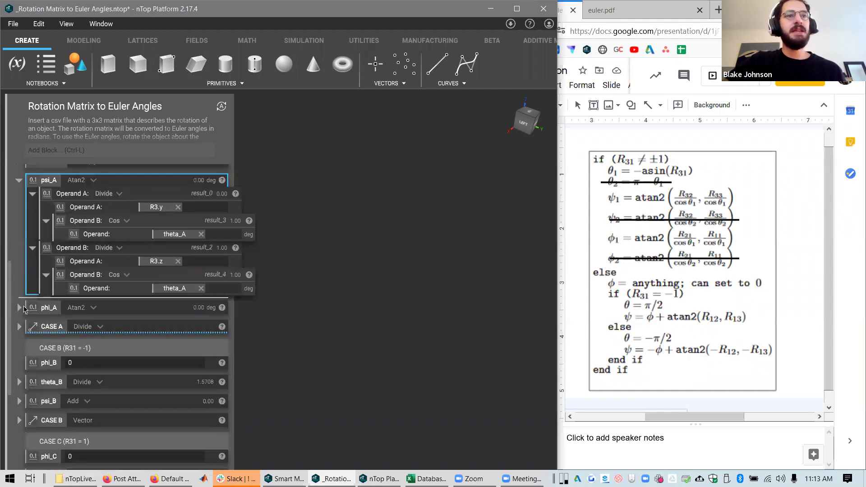
left_click(19, 307)
left_click(20, 181)
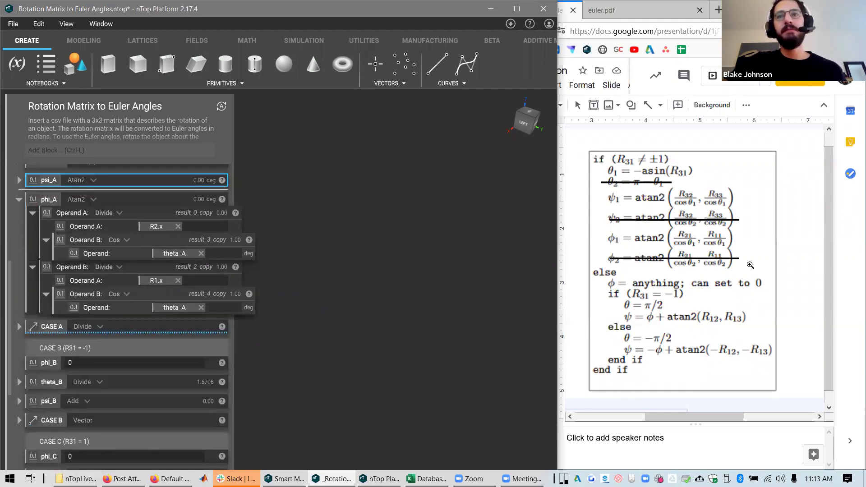
left_click(150, 201)
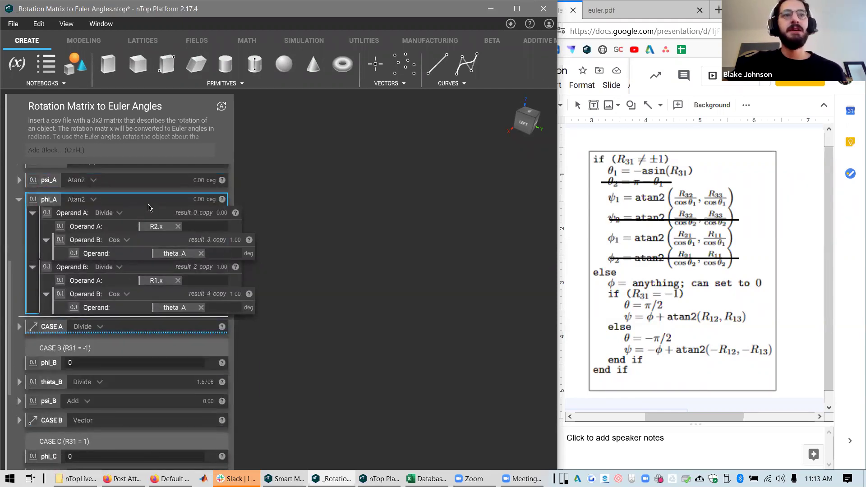
left_click(157, 216)
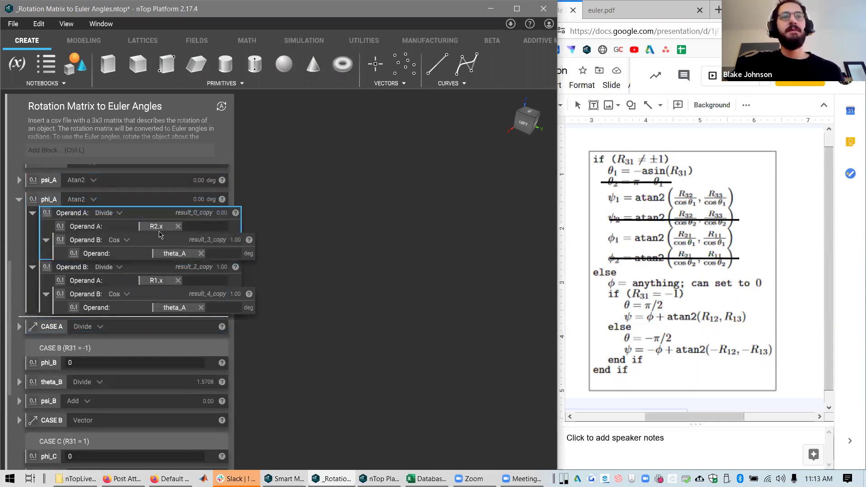
left_click(171, 242)
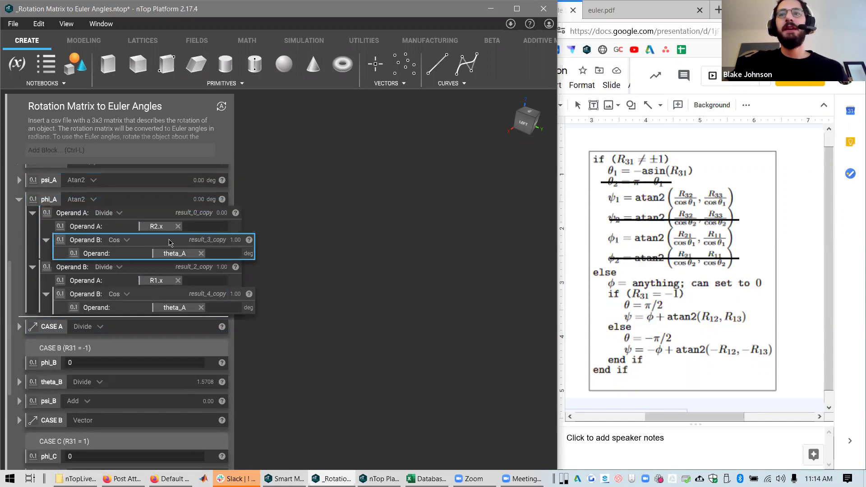
left_click(175, 271)
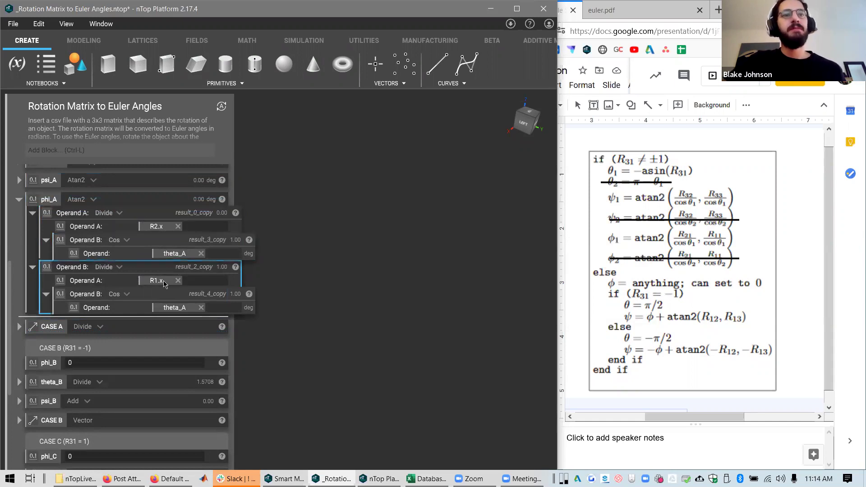
Collapse phi_A, review CASE A's angle components, then collapse CASE A to reveal Case B and C
scroll(133, 268, "up", 2)
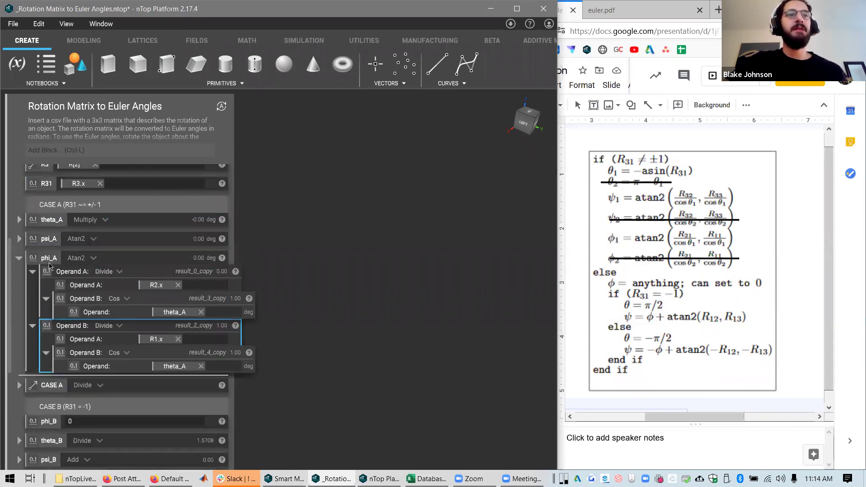
left_click(19, 258)
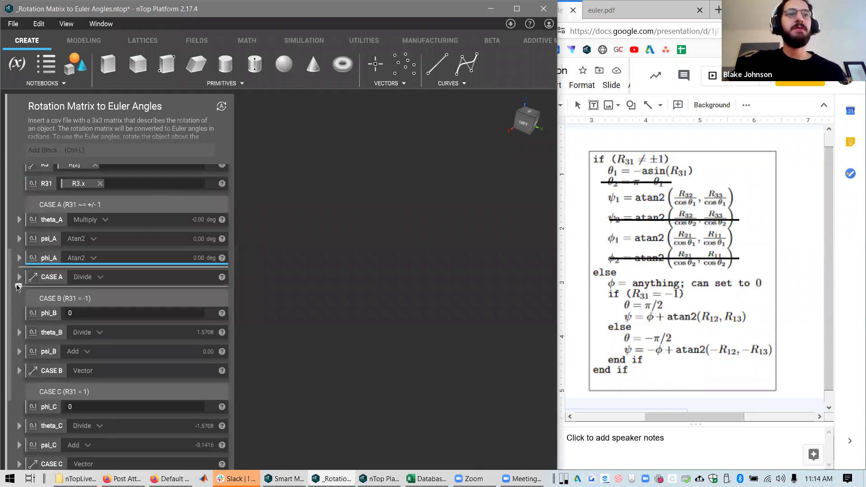
double_click(18, 288)
left_click(19, 277)
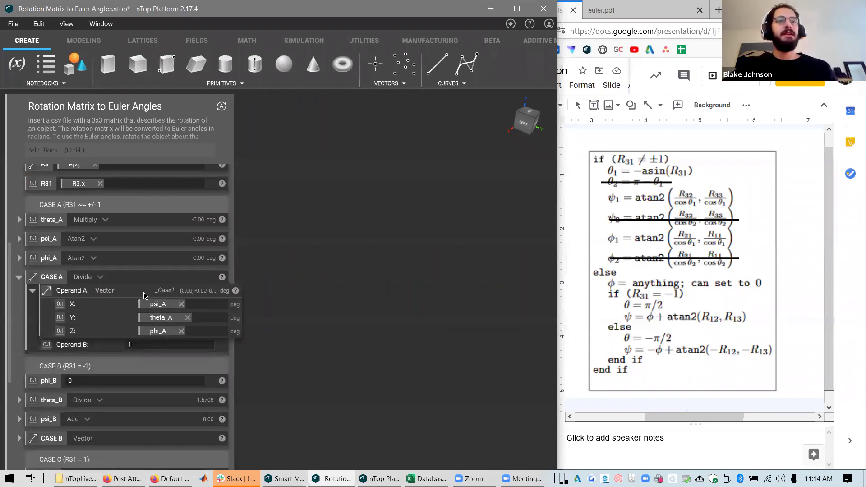
left_click(154, 277)
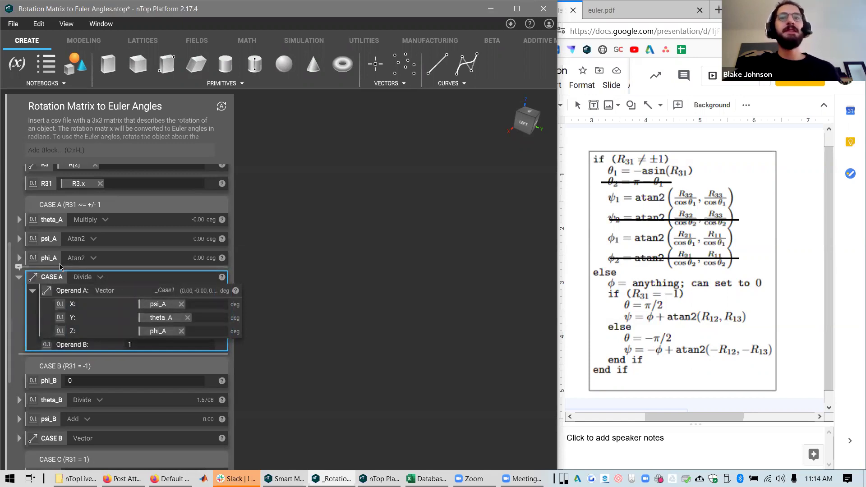
left_click(20, 279)
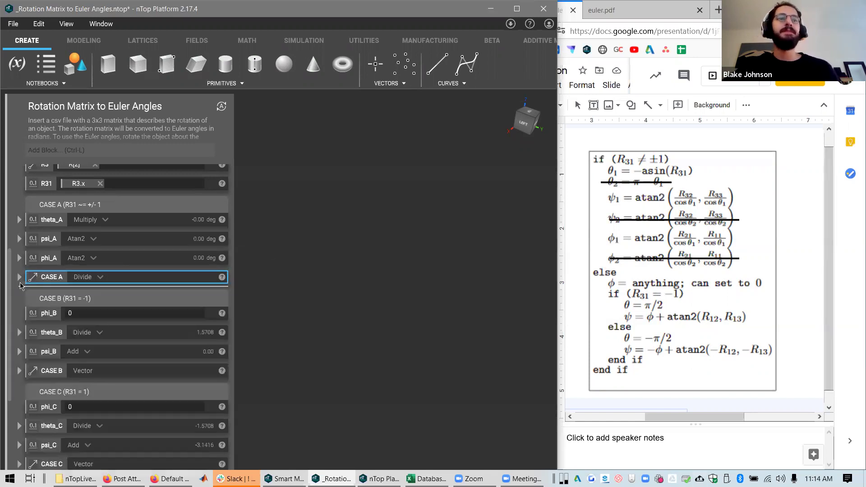
scroll(28, 271, "down", 3)
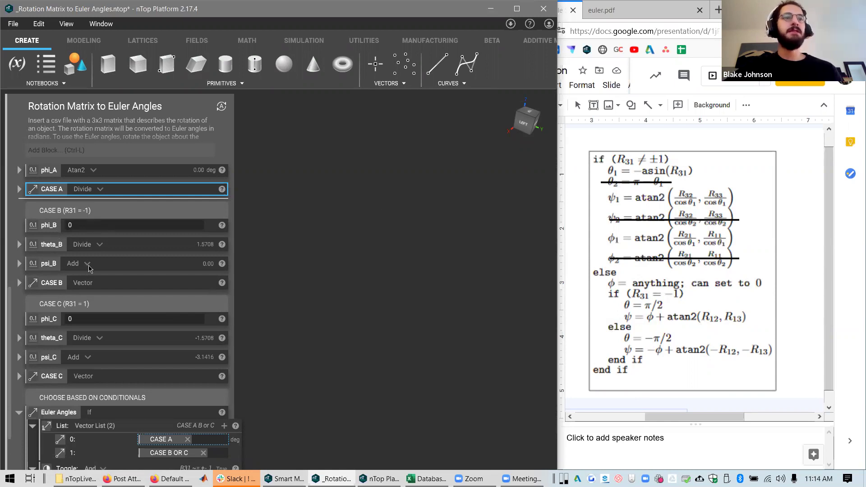
left_click(91, 317)
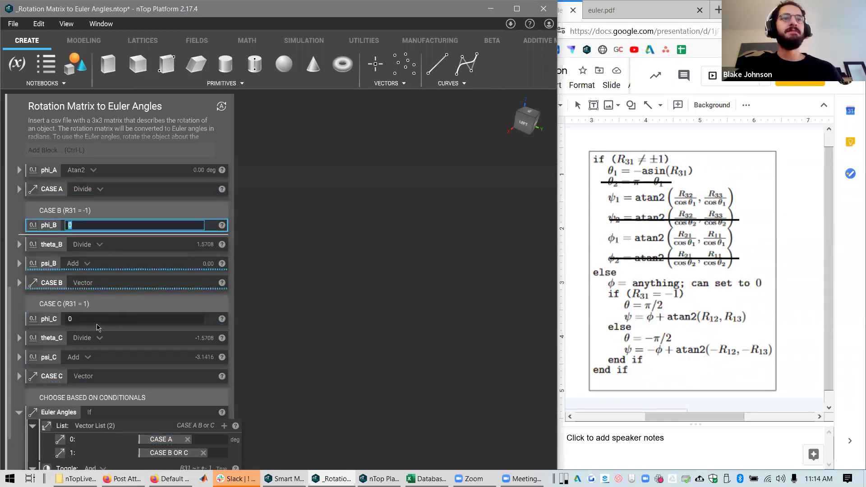
left_click(57, 247)
left_click(18, 245)
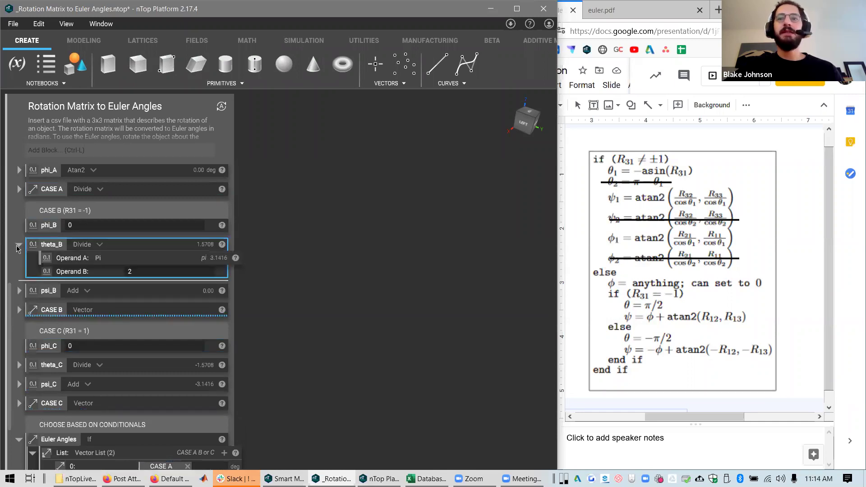
left_click(19, 246)
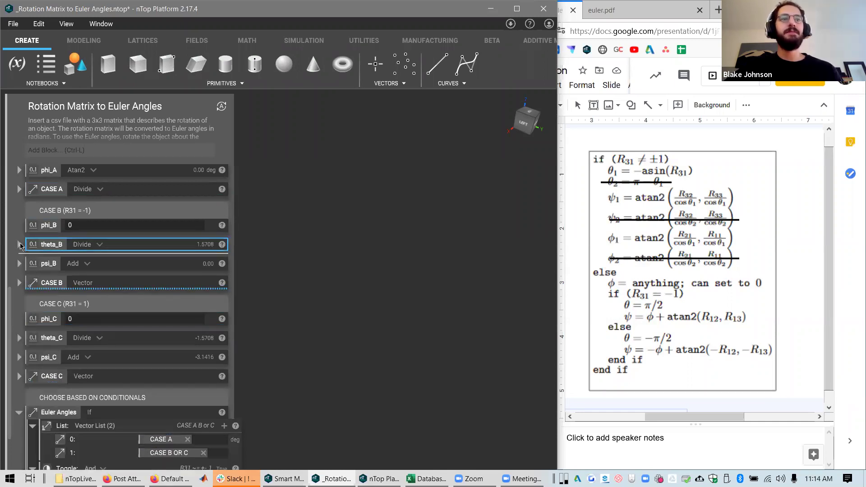
scroll(8, 268, "up", 10)
scroll(11, 253, "down", 10)
left_click(19, 248)
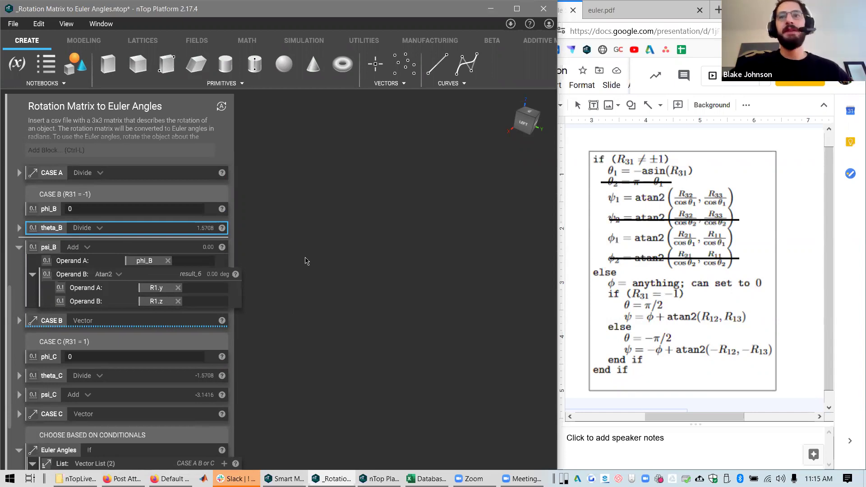
left_click(19, 248)
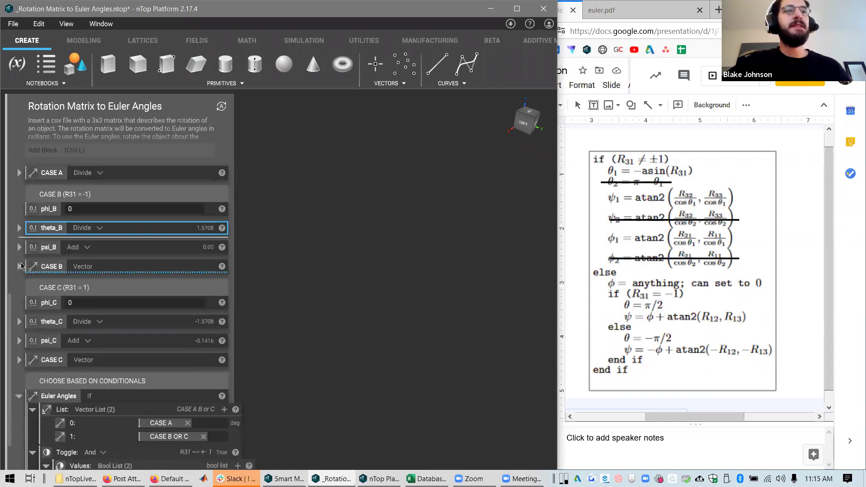
scroll(21, 267, "down", 4)
scroll(21, 266, "up", 3)
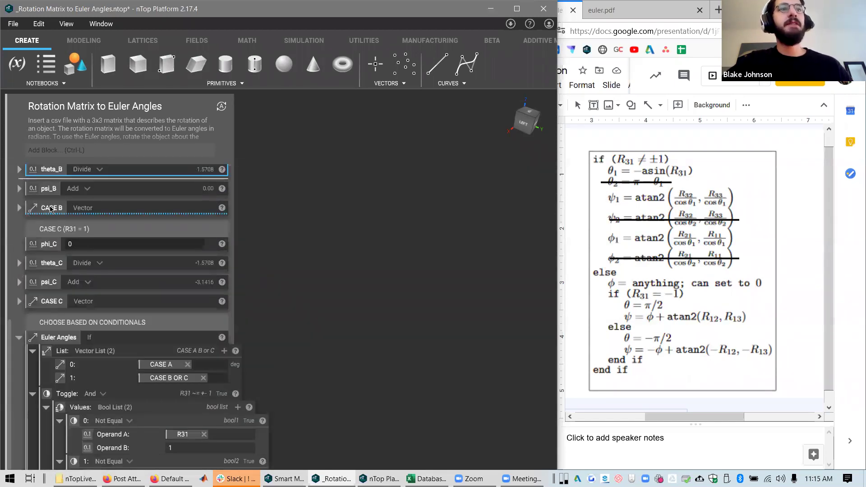
left_click(51, 209)
left_click(19, 207)
left_click(19, 208)
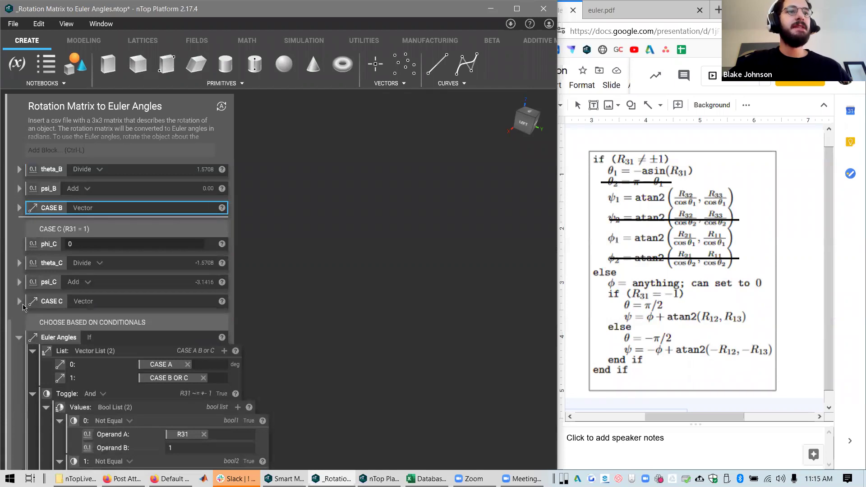
left_click(20, 301)
left_click(20, 301)
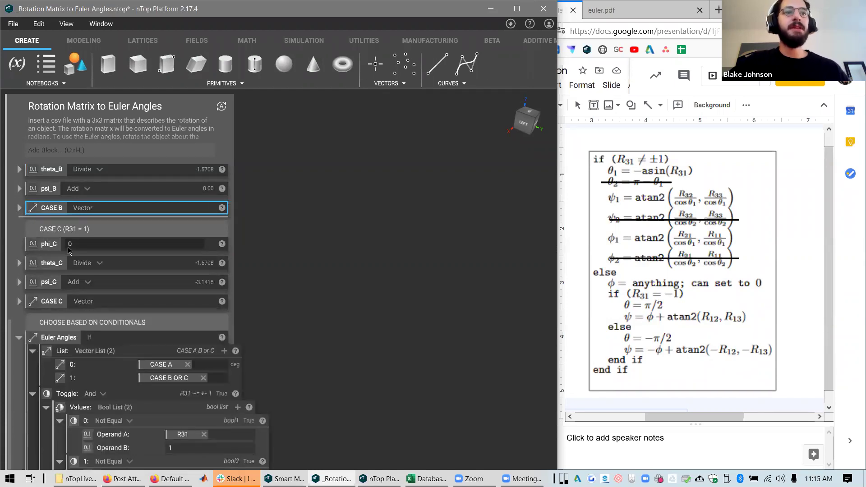
scroll(72, 253, "up", 1)
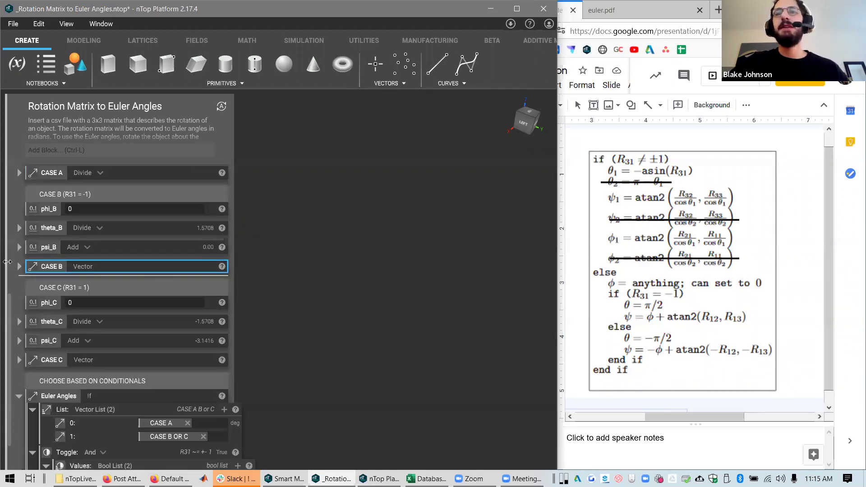
scroll(146, 327, "down", 3)
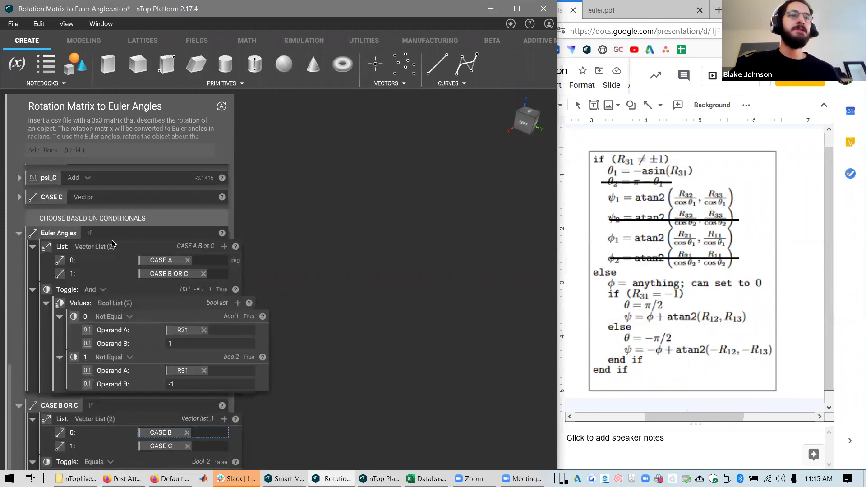
left_click(128, 238)
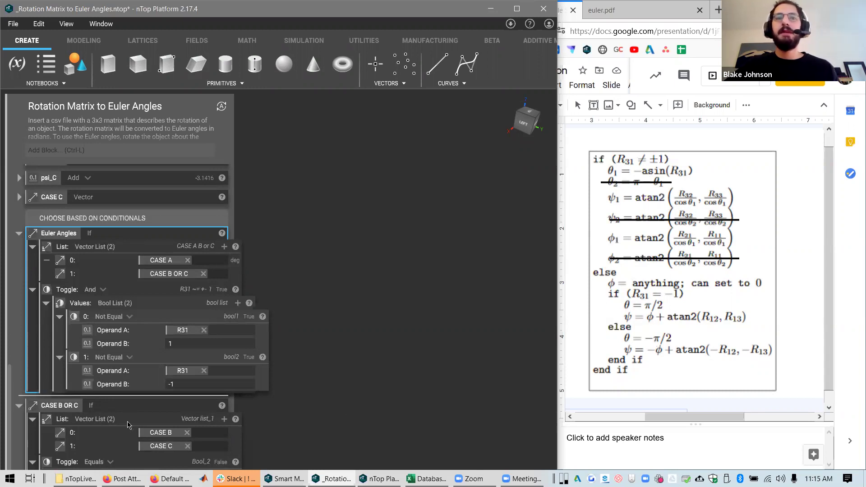
left_click(117, 257)
left_click(137, 231)
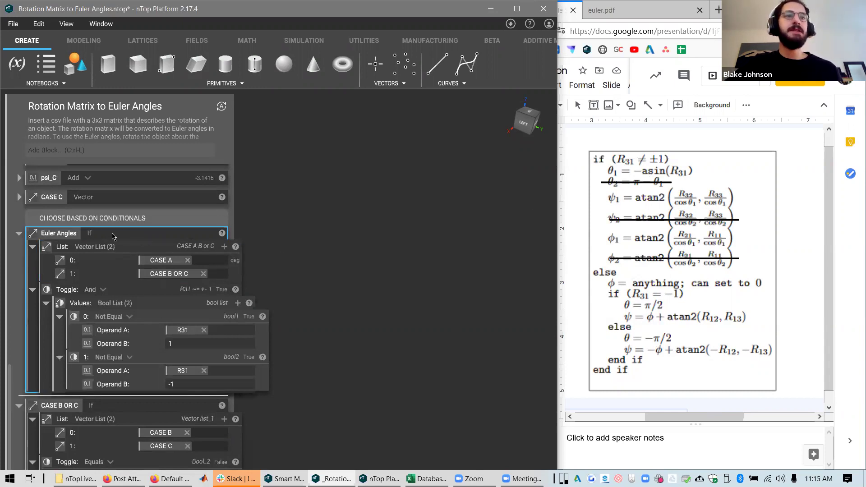
left_click(120, 254)
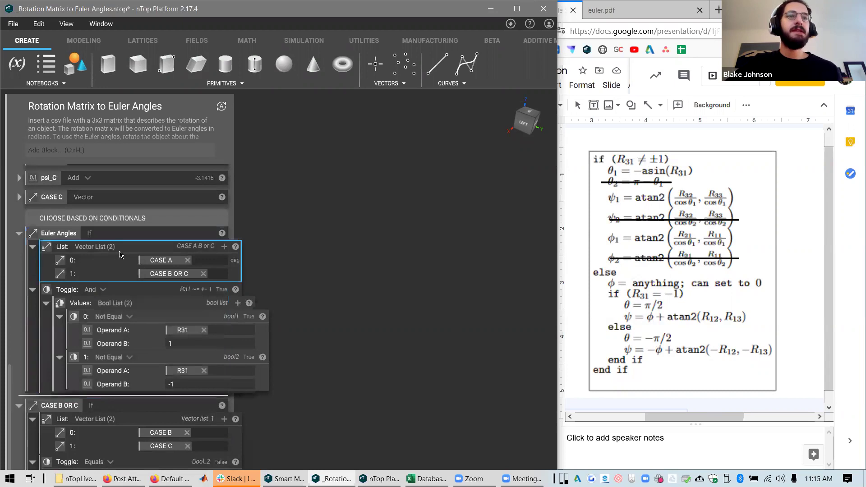
left_click(412, 252)
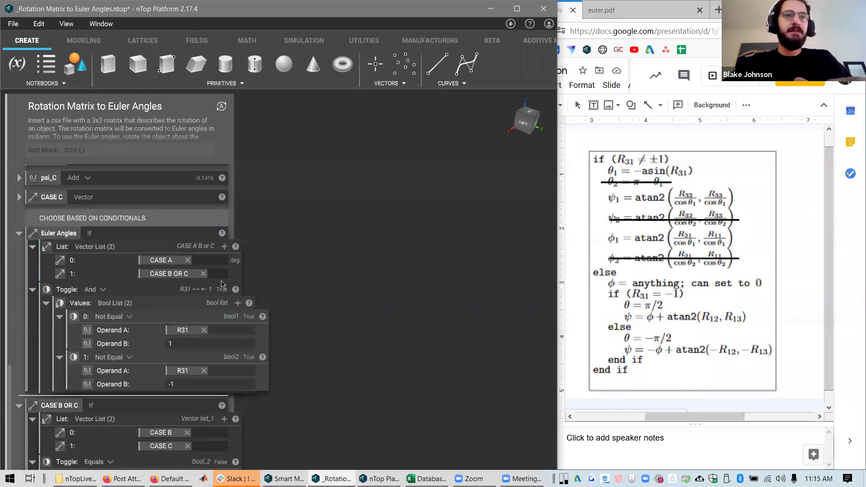
Insert an empty If block below Euler Angles by searching for 'if'
left_click(153, 149)
type("if")
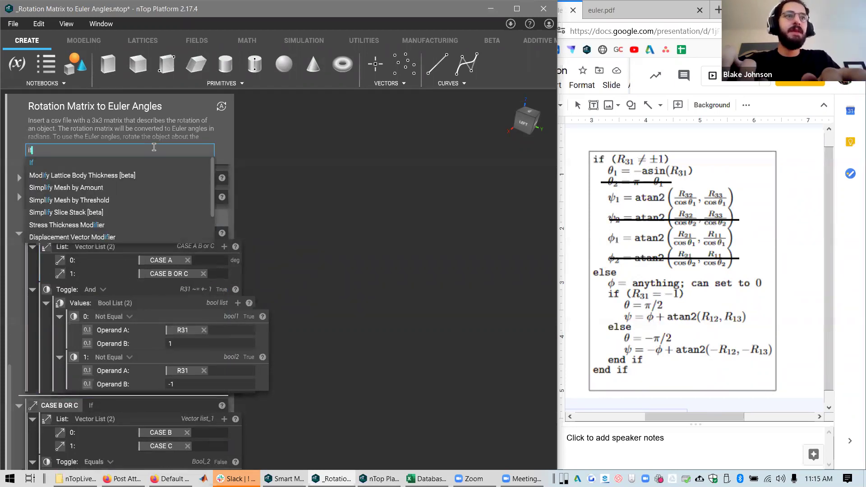
key("Up")
key("Down")
key("Return")
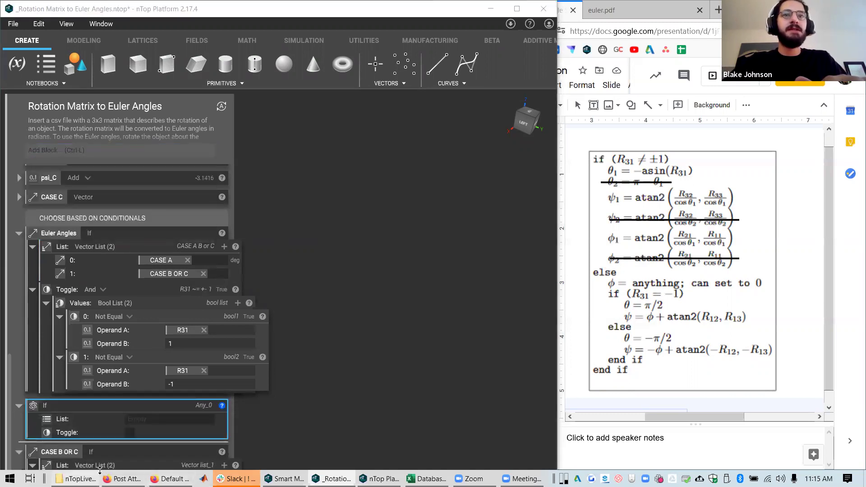
Attempt to import _If.ntop from the Desktop via File > Import, then cancel
left_click(76, 479)
left_click_drag(293, 244, 300, 248)
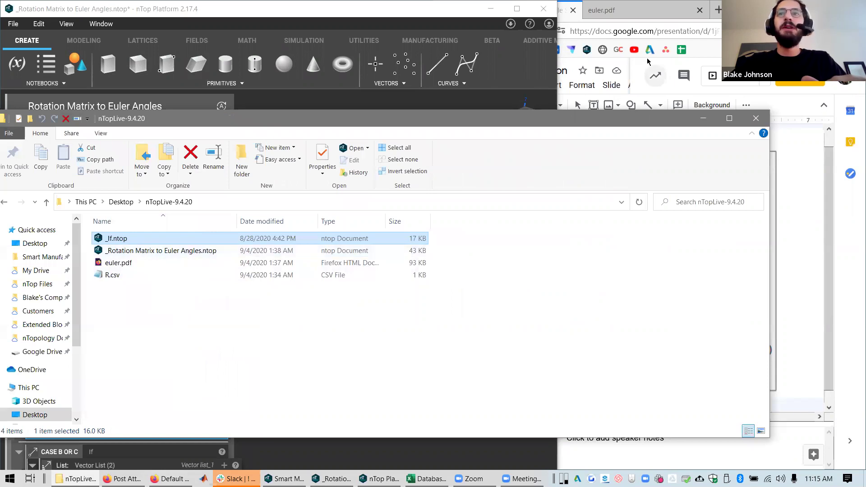
left_click(756, 118)
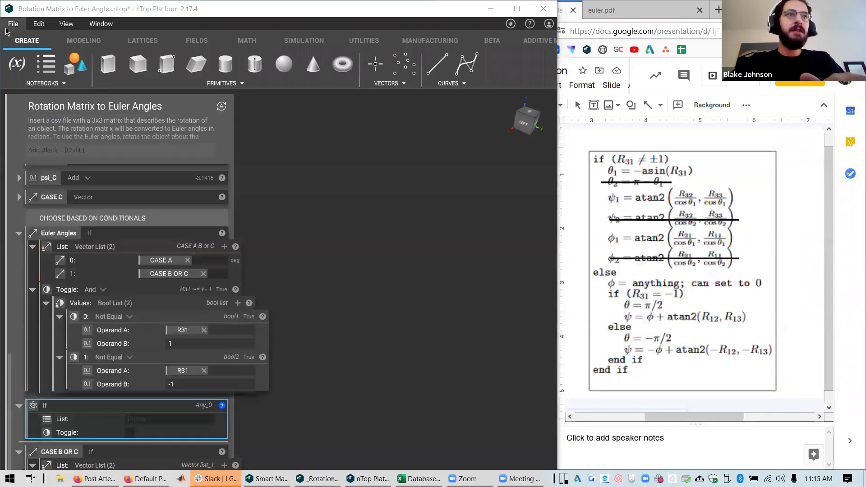
left_click(11, 25)
left_click(295, 189)
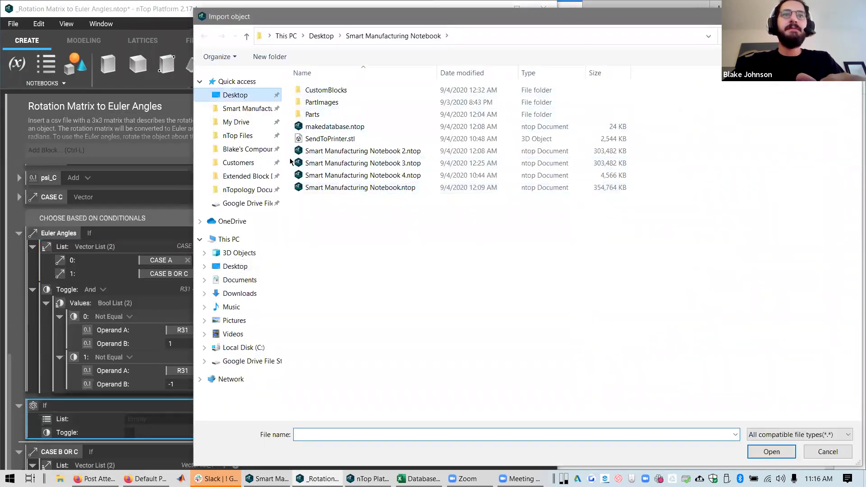
key("alt+Up")
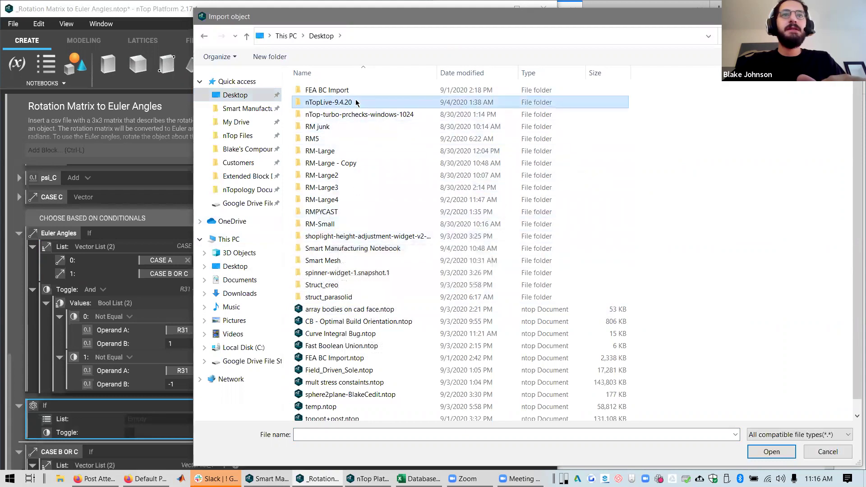
left_click(312, 90)
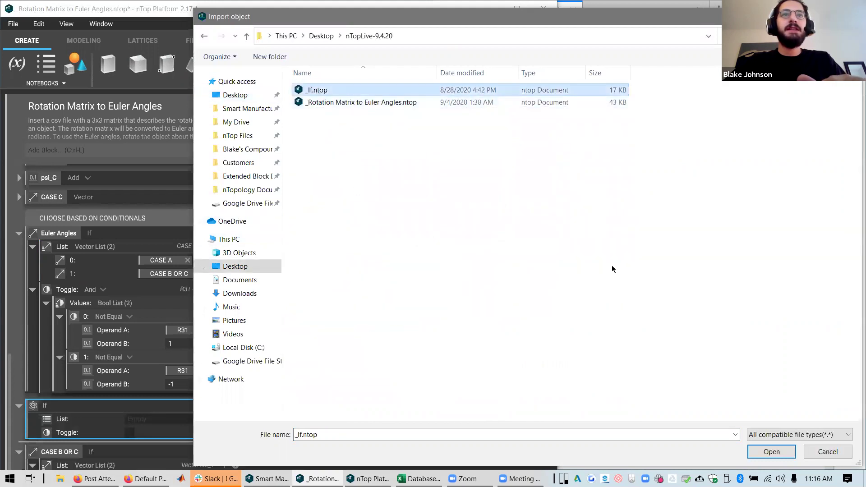
left_click(827, 452)
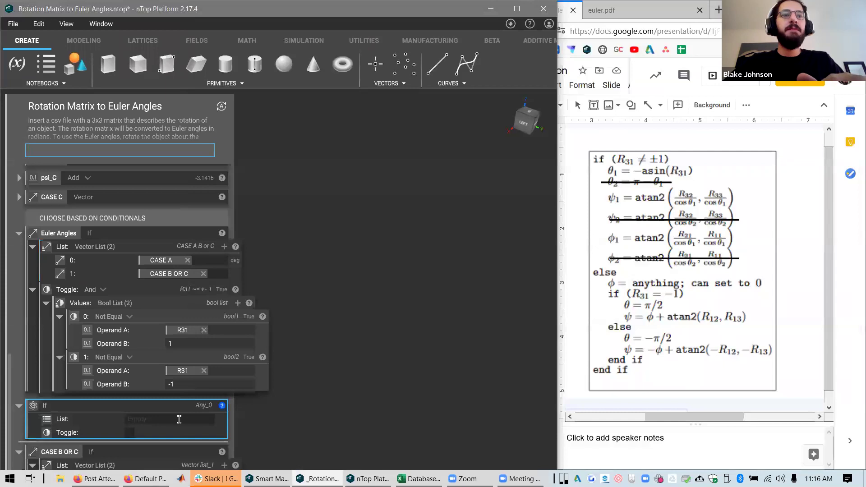
Give the test If block's List a Vector List with two vector entries
left_click(179, 420)
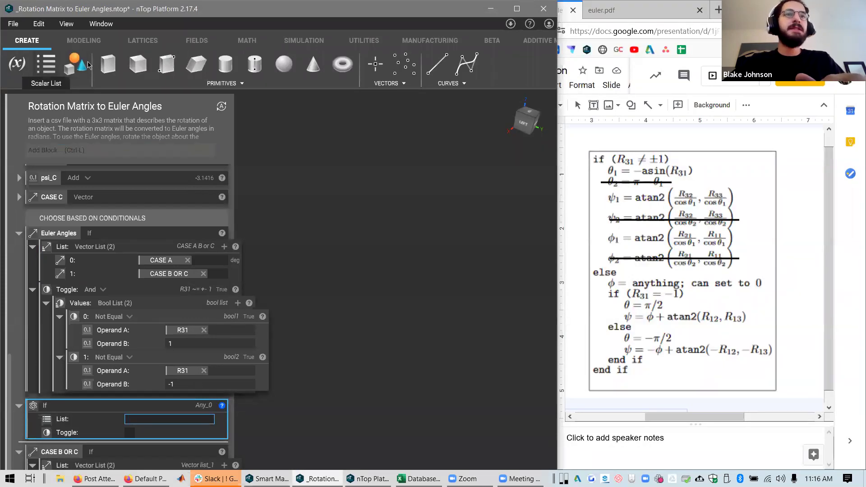
type("vector")
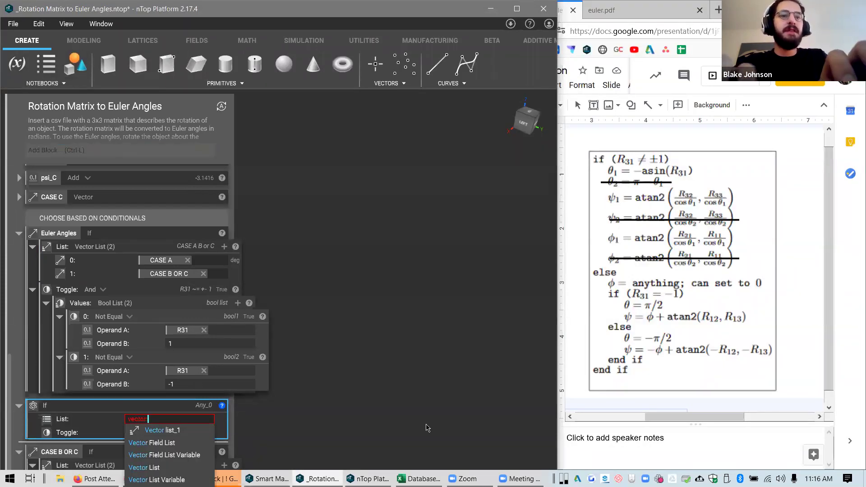
type(" list")
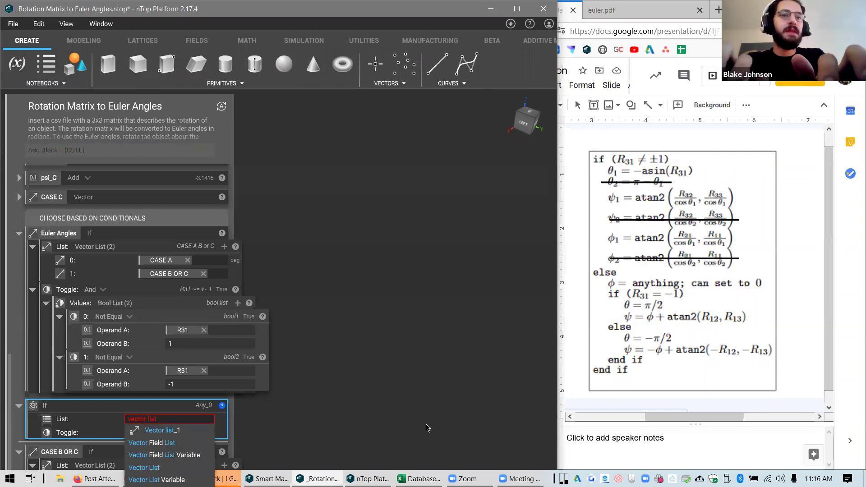
key("Down")
key("Down")
key("Down")
key("Down")
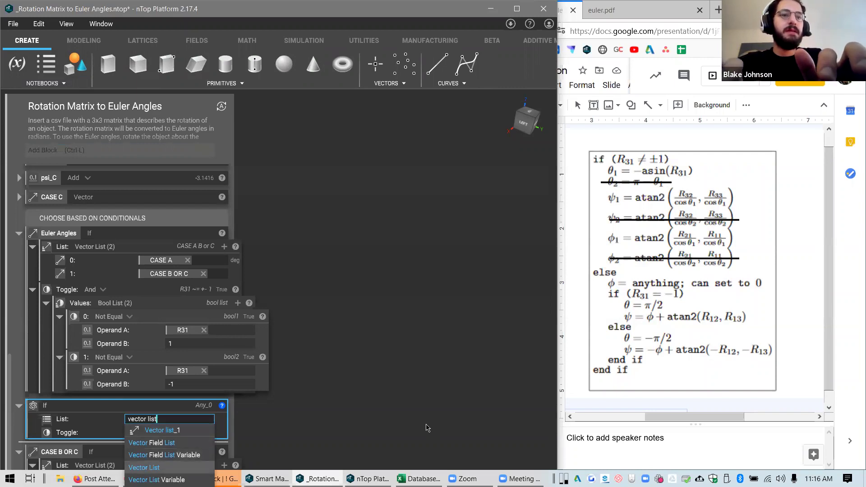
key("Return")
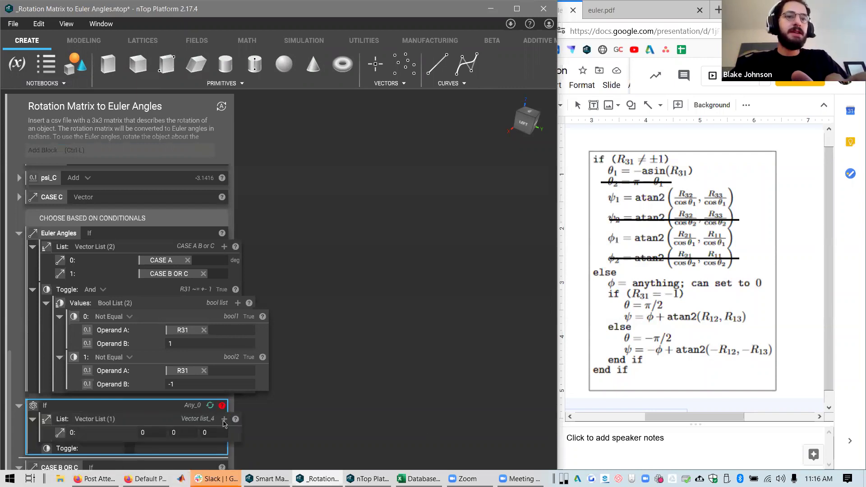
left_click(223, 419)
scroll(146, 449, "down", 2)
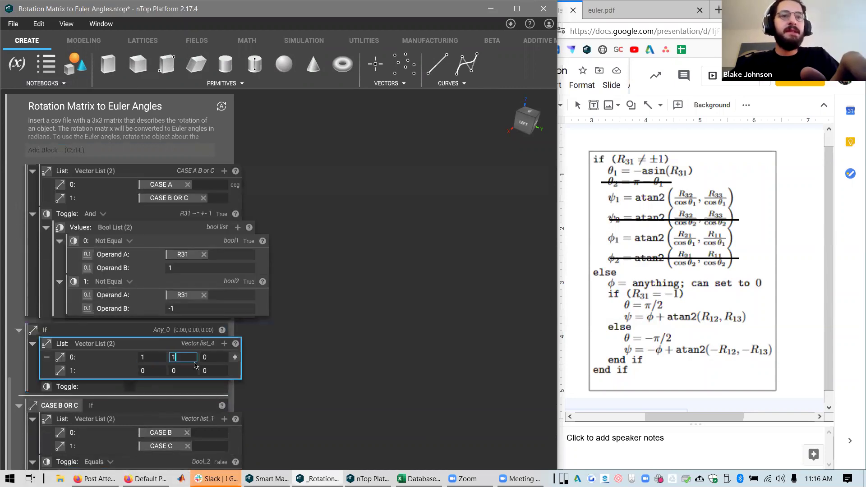
Set the first vector in the list to (10, 10, 10)
left_click(230, 359)
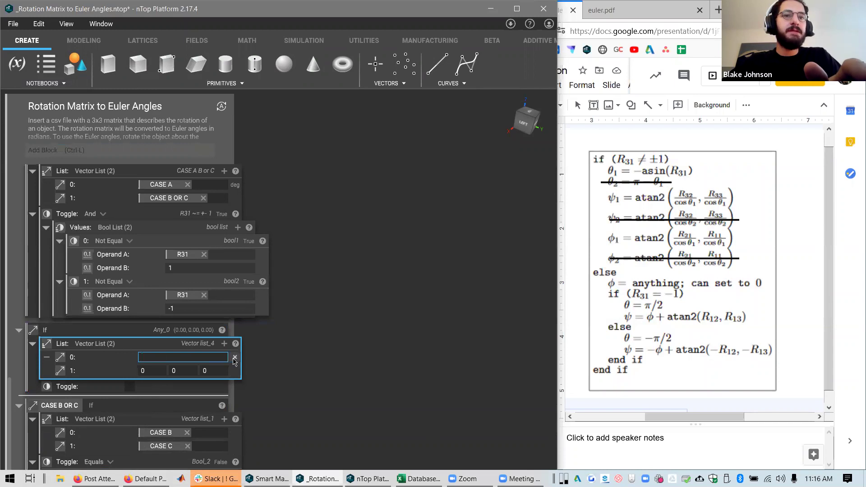
left_click(234, 357)
type("10")
key("Tab")
type("1")
key("Tab")
key("shift+Tab")
type("10")
key("Tab")
type("10")
key("Return")
Turn the Toggle on, then off, so the If outputs (0, 0, 0)
left_click(131, 388)
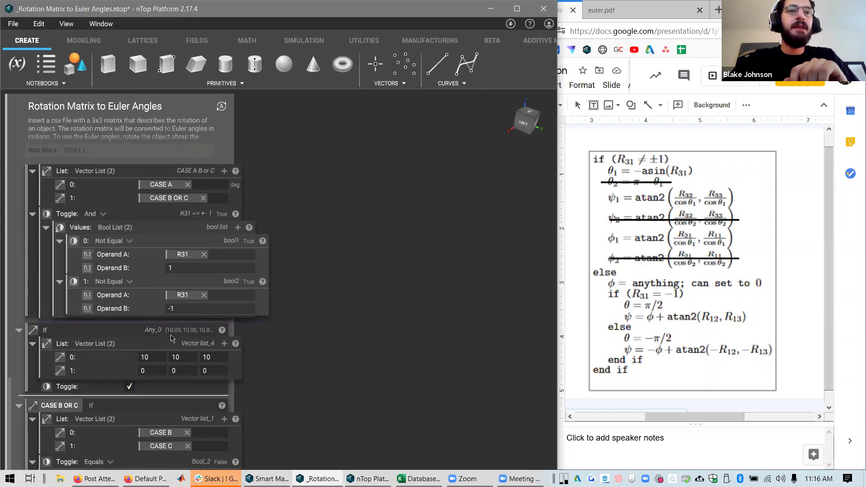
left_click(206, 357)
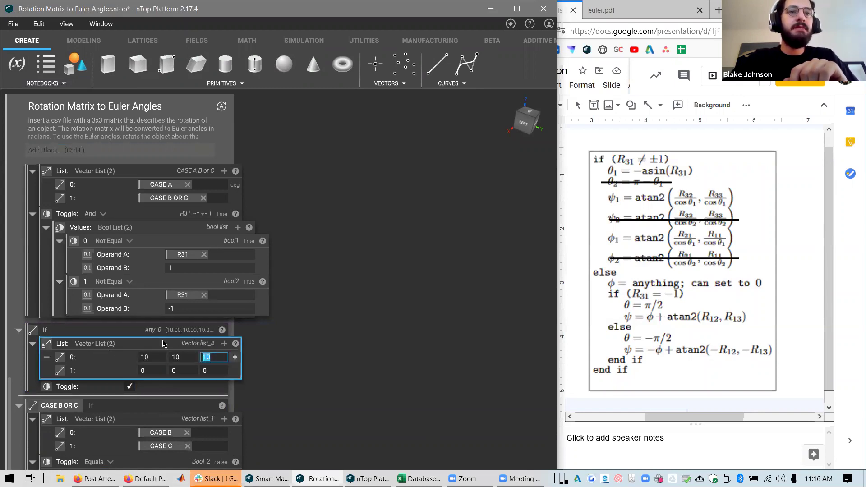
left_click(131, 390)
left_click(130, 388)
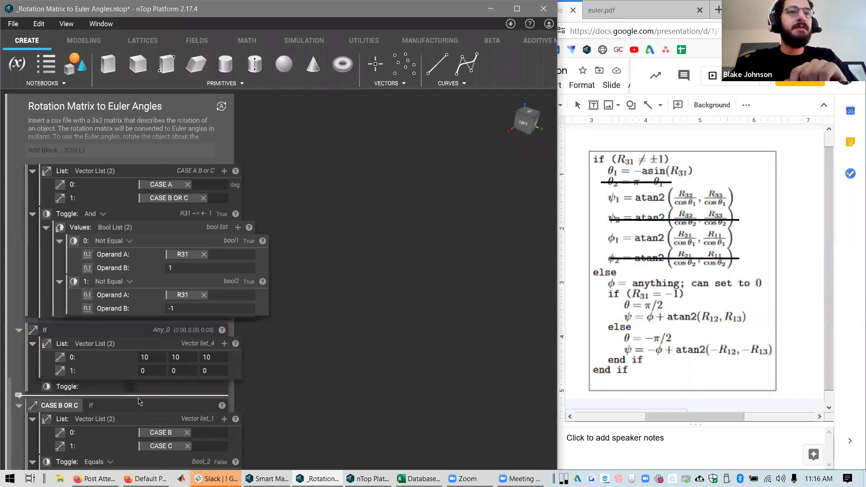
left_click(183, 338)
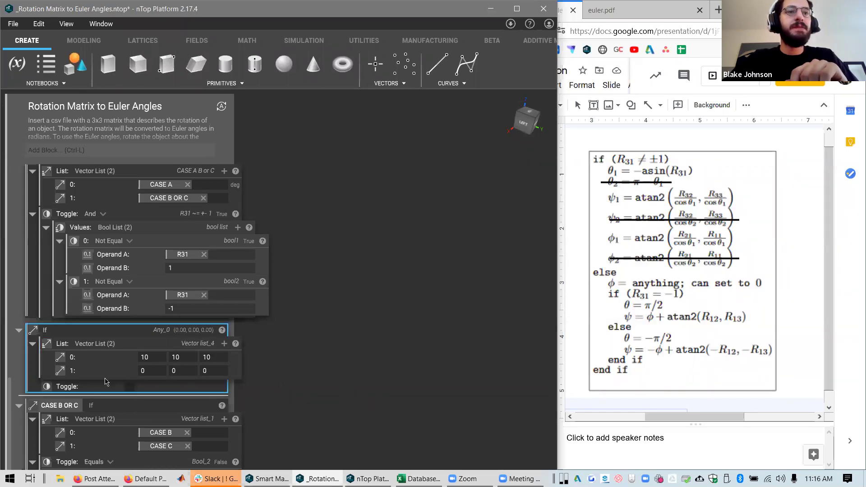
right_click(76, 389)
left_click(289, 381)
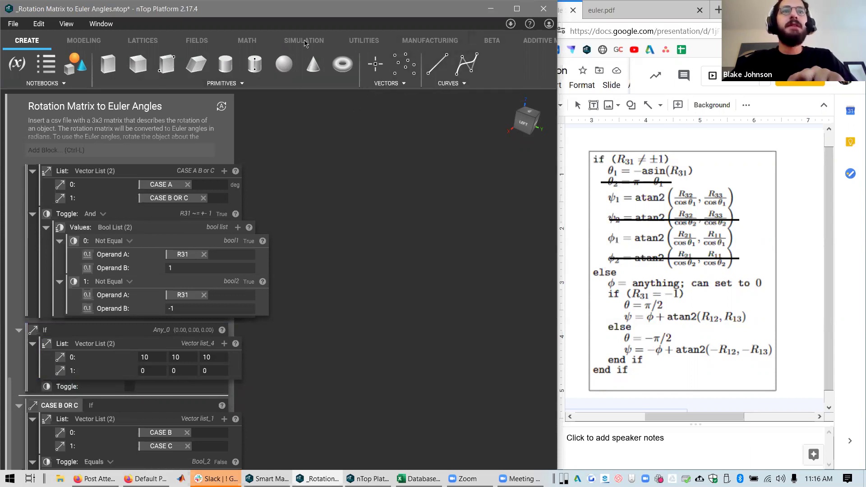
Open the MATH Logic operations list and delete the test If block
left_click(247, 40)
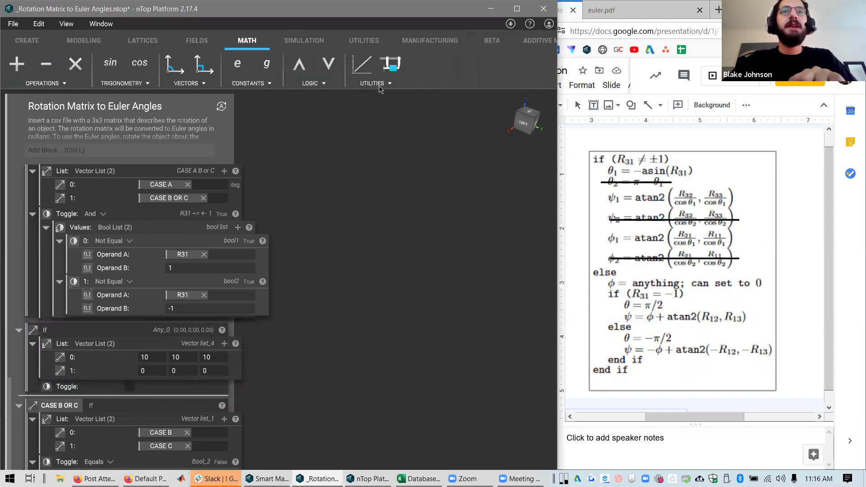
left_click(316, 83)
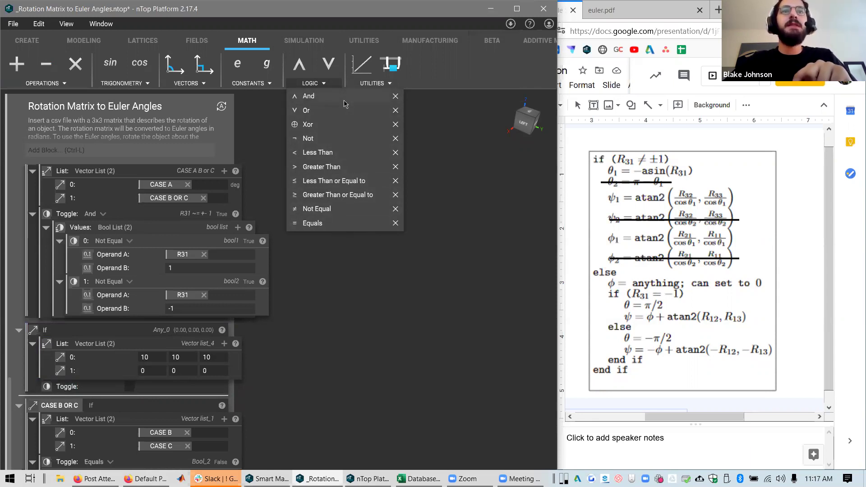
left_click(104, 334)
key("Delete")
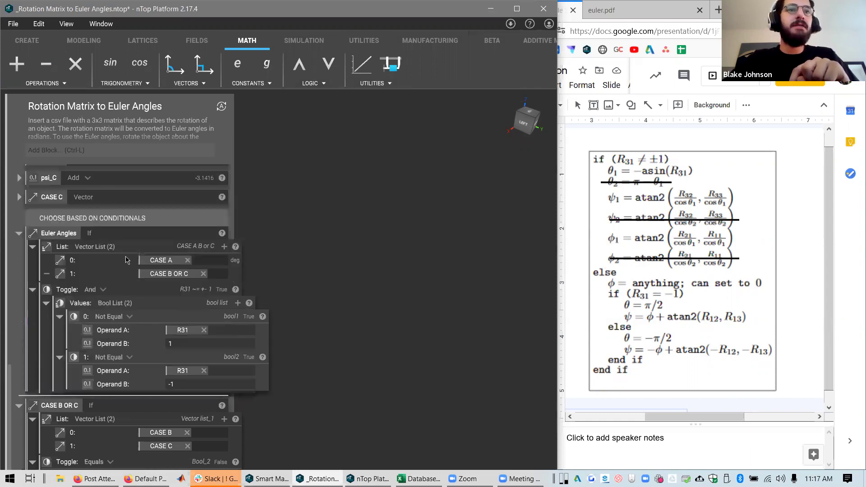
Inspect Euler Angles' case list and its And toggle built from two Not Equal conditions
left_click(122, 247)
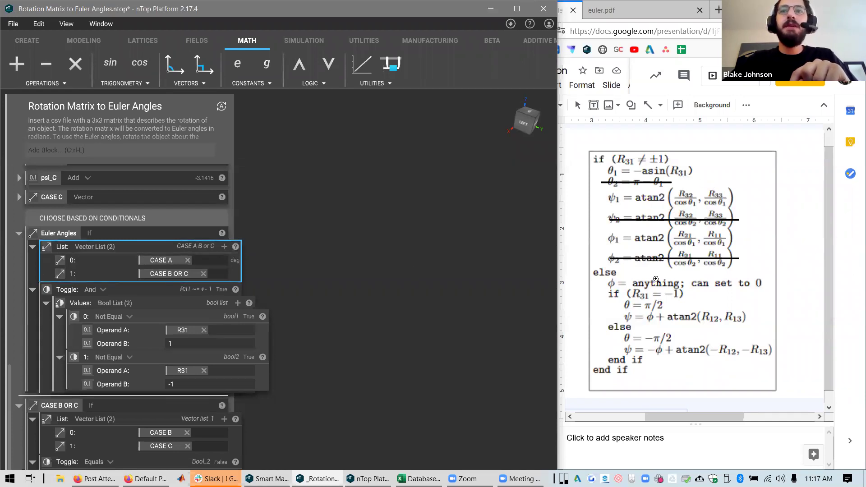
left_click(157, 275)
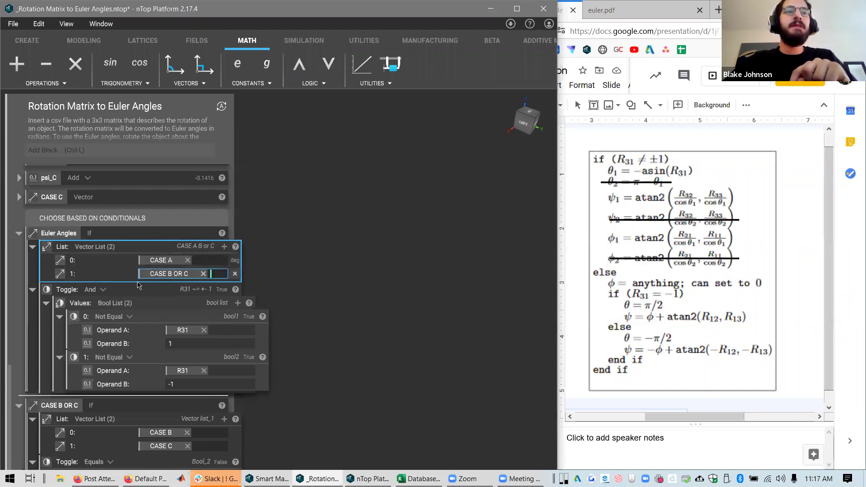
left_click(133, 293)
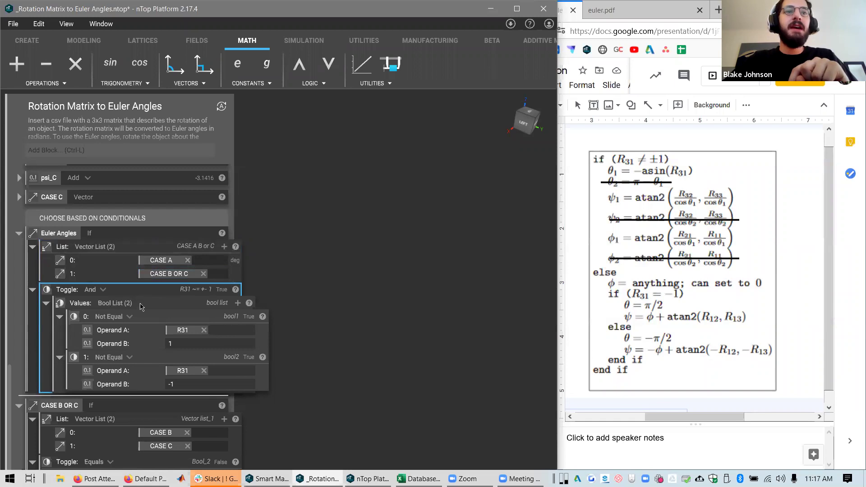
left_click(165, 323)
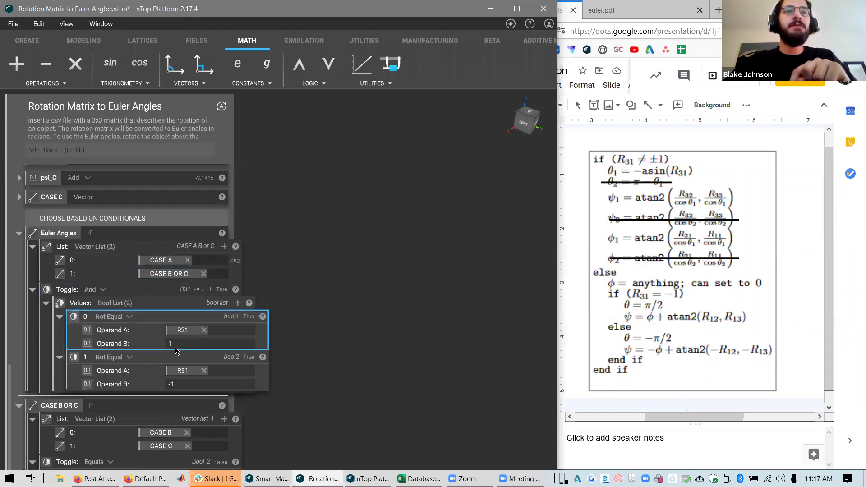
left_click(175, 363)
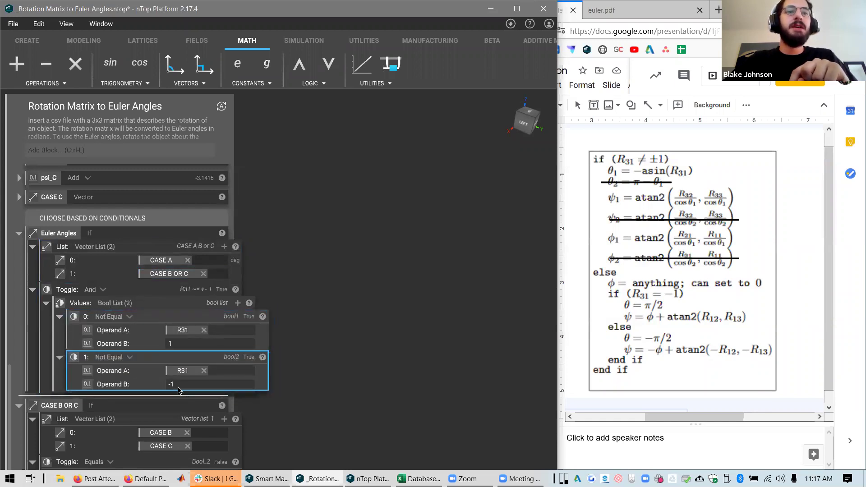
left_click(160, 298)
left_click_drag(161, 297, 145, 311)
left_click_drag(145, 358, 141, 364)
left_click(143, 292)
left_click_drag(144, 293, 186, 294)
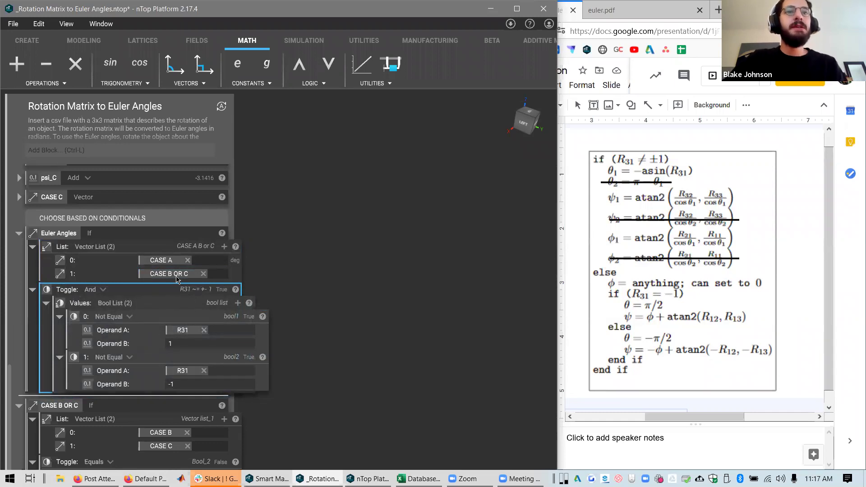
Review how the Euler Angles case list feeds the CASE B OR C block
left_click(176, 248)
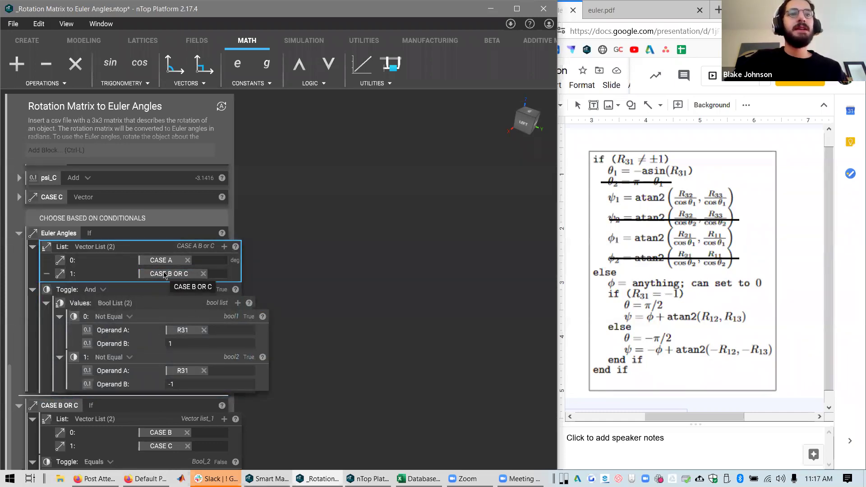
left_click(381, 314)
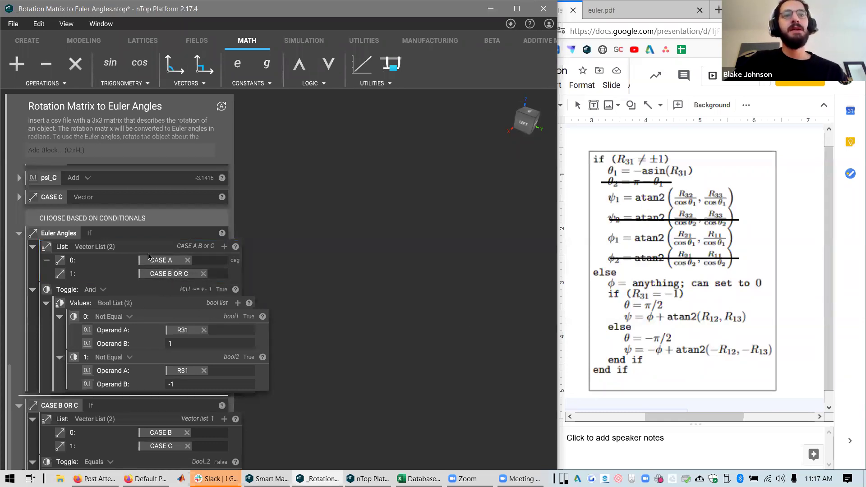
left_click(154, 267)
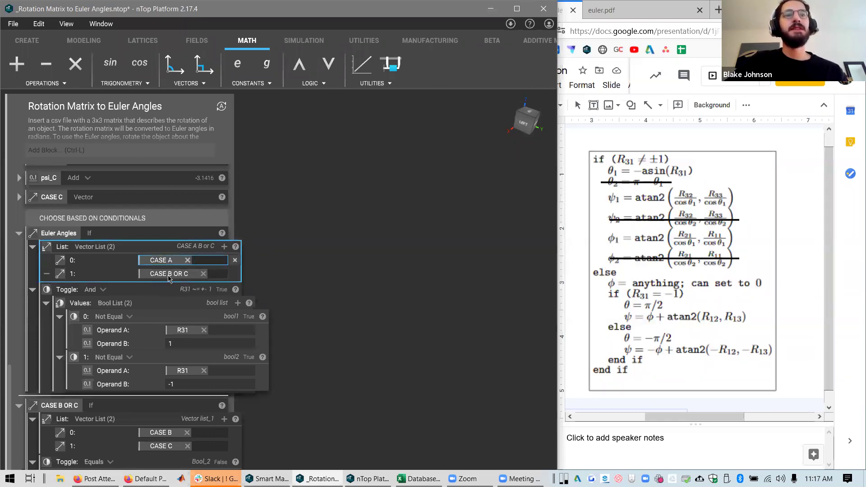
left_click(155, 299)
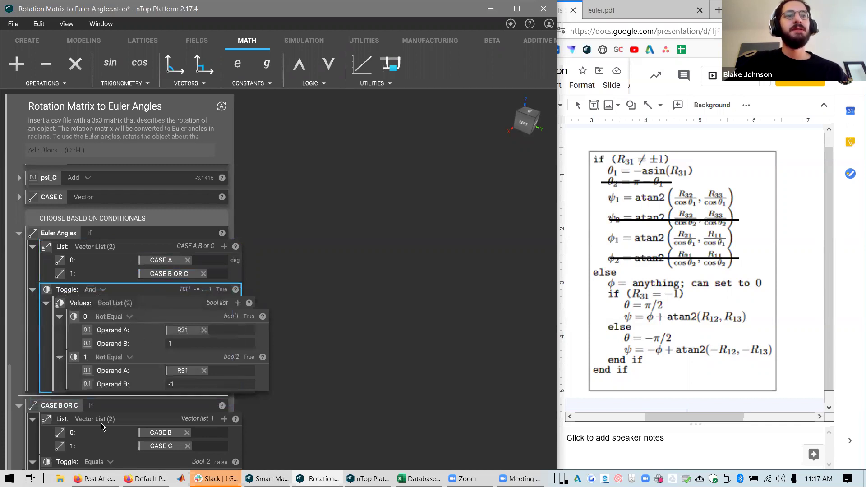
left_click(303, 410)
left_click(138, 406)
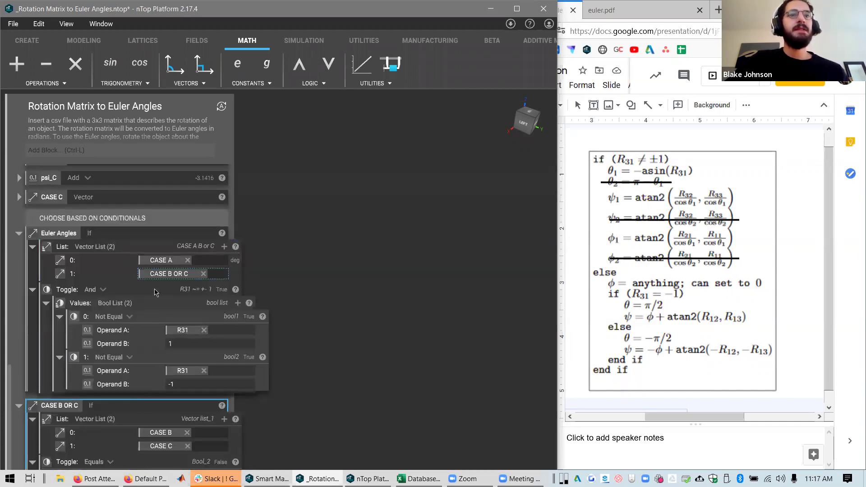
left_click(134, 254)
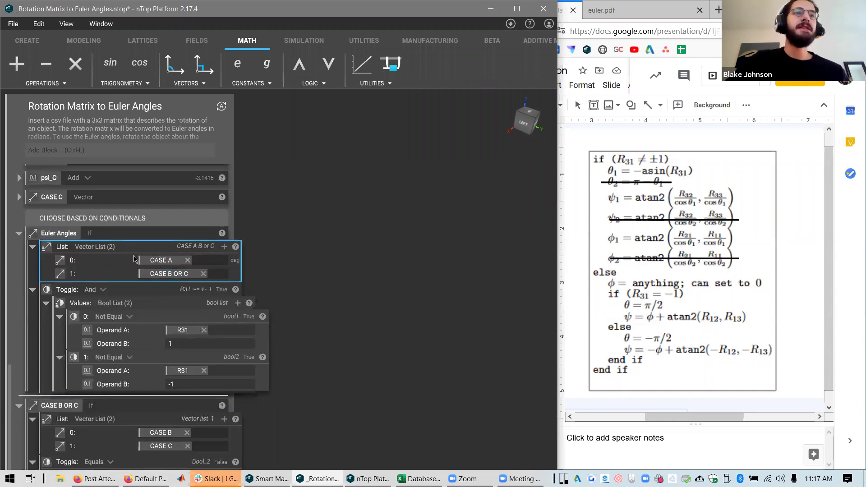
left_click_drag(164, 279, 172, 282)
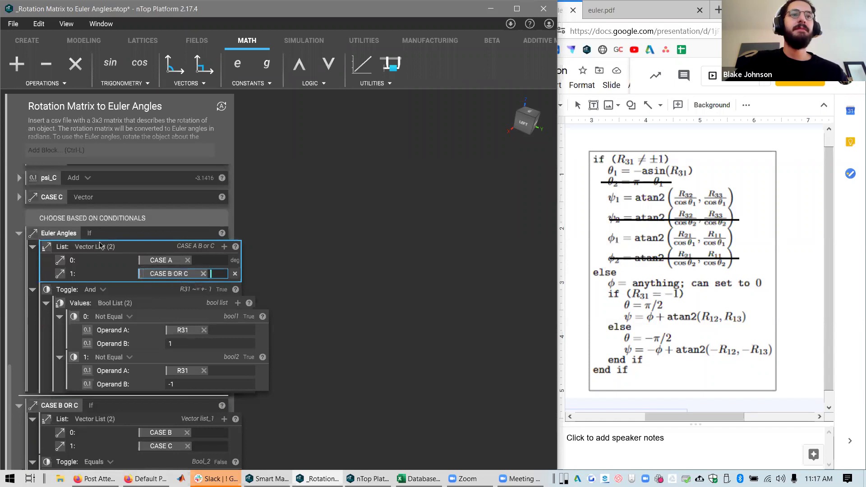
left_click(138, 411)
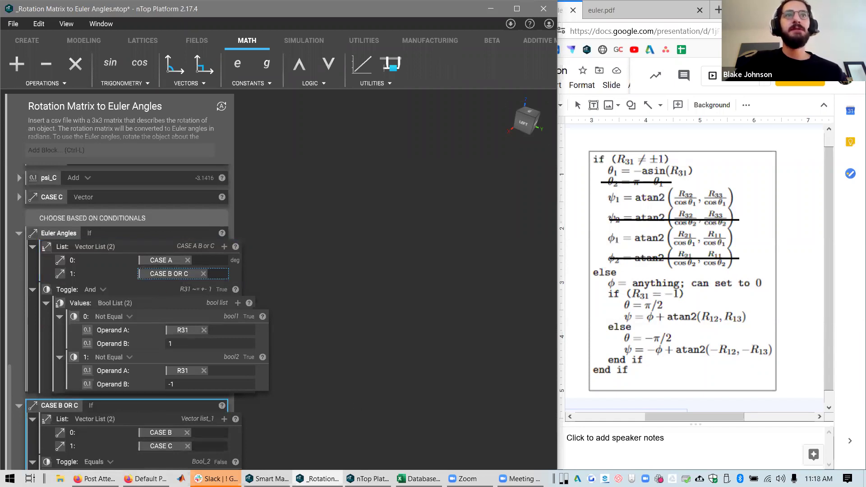
Switch back to the Rotation Matrix notebook and inspect CASE B OR C's Equals condition
key("alt+Tab")
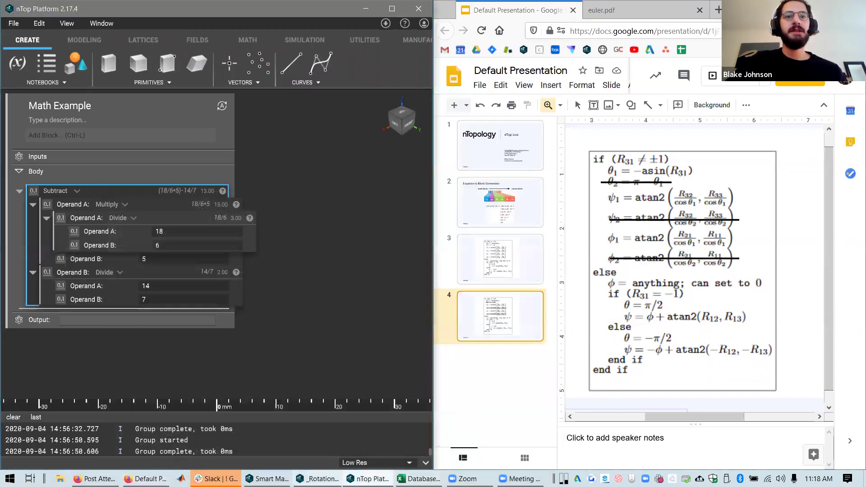
key("alt+Tab")
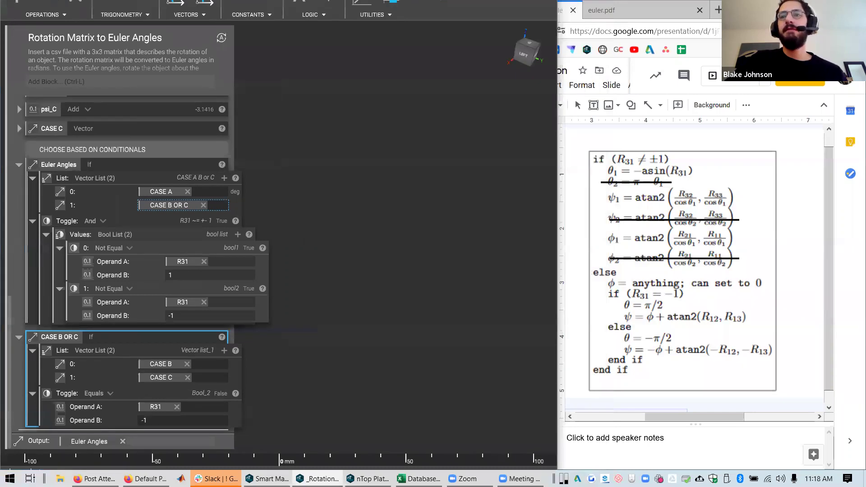
left_click_drag(153, 352, 154, 354)
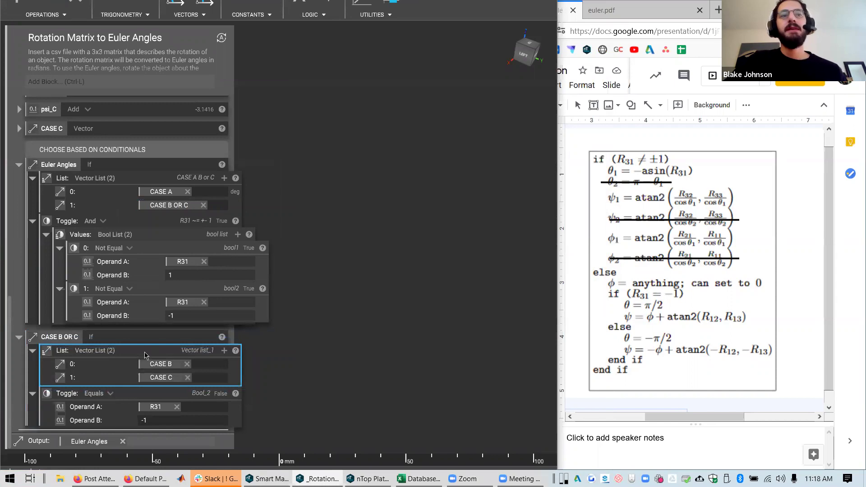
left_click_drag(125, 390, 128, 397)
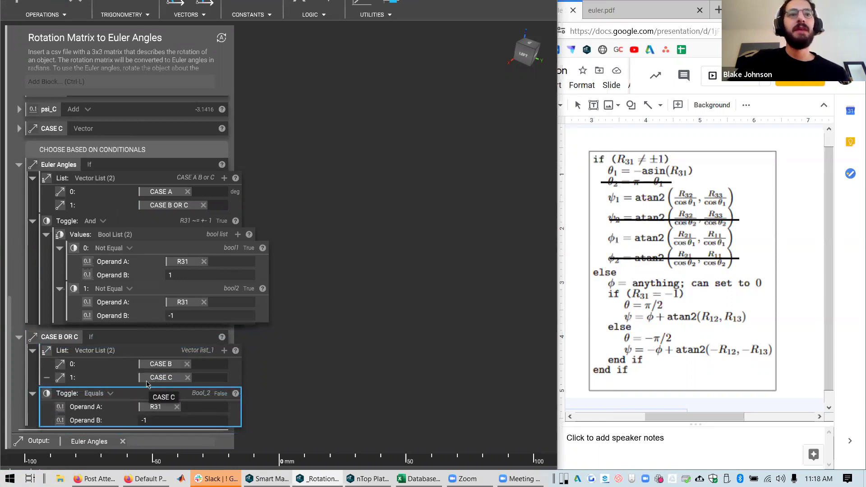
Show slide 4's equation box at 100% and snap the notebook window to the left half
scroll(147, 384, "up", 5)
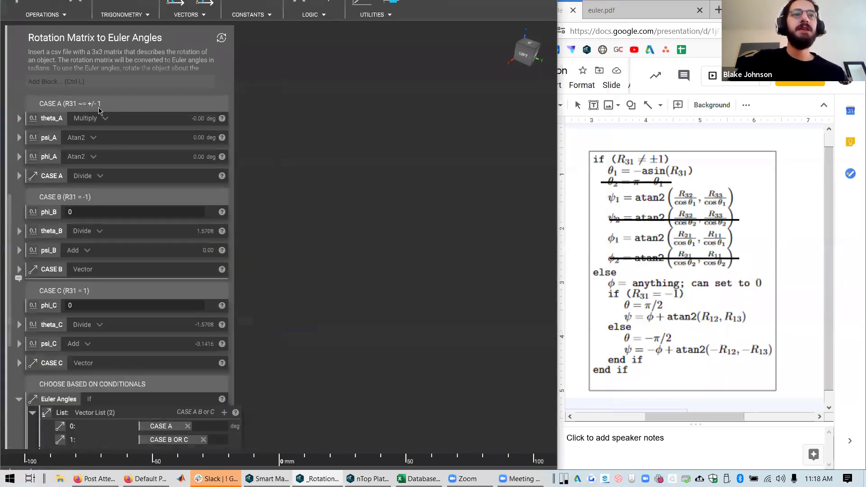
left_click(727, 308)
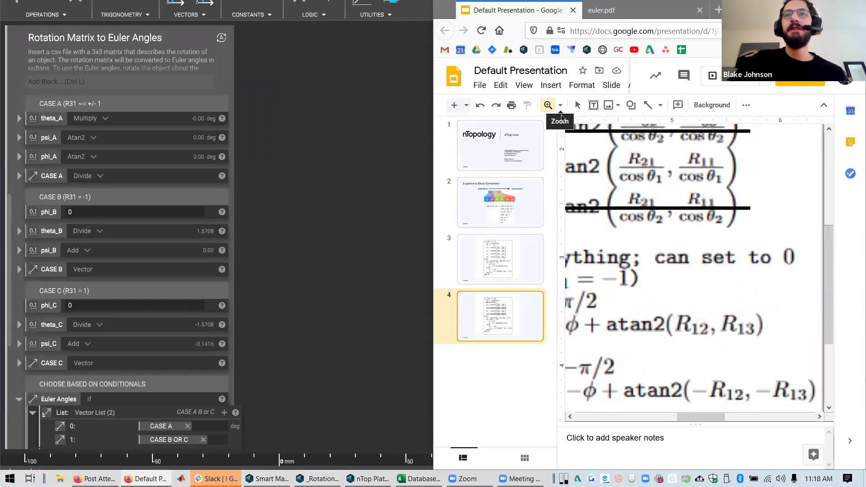
left_click(560, 105)
left_click(587, 162)
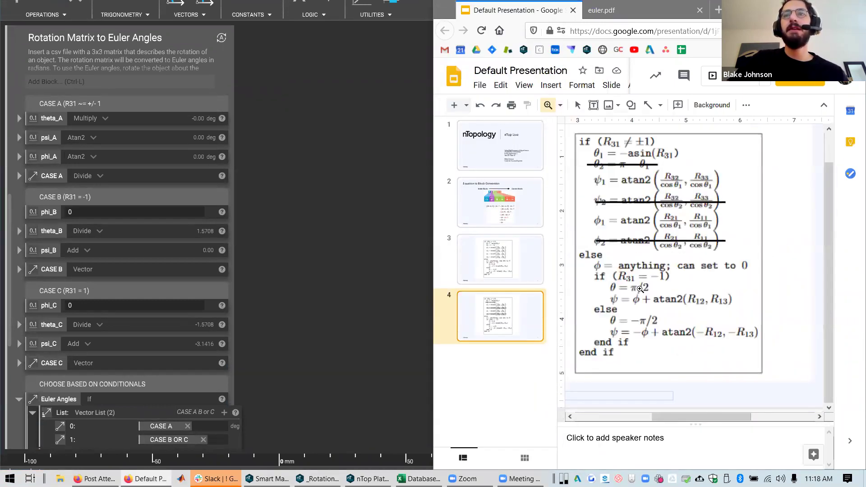
scroll(671, 417, "left", 2)
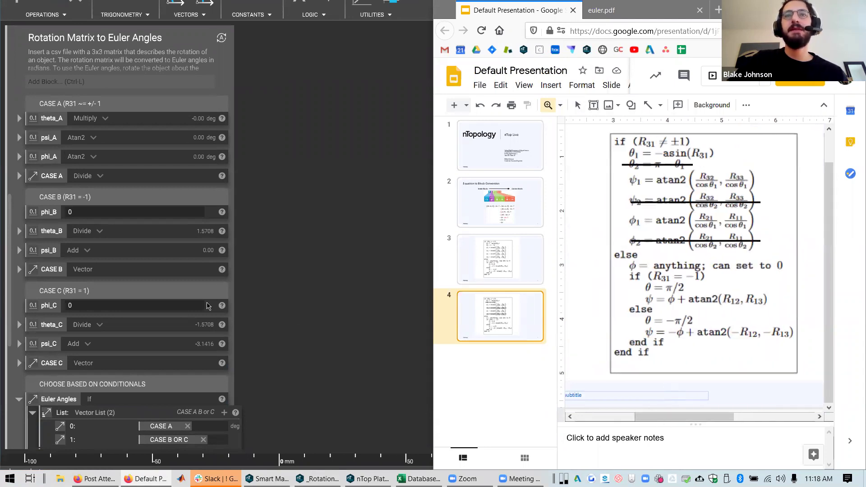
double_click(212, 294)
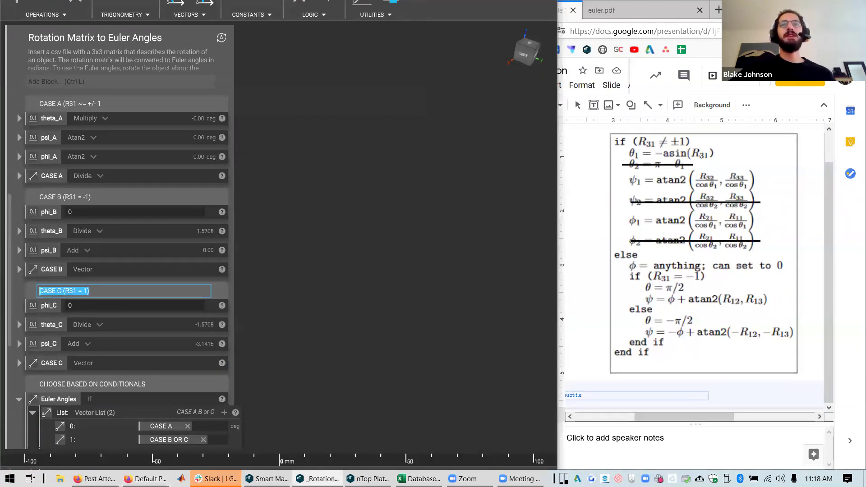
key("super+Left")
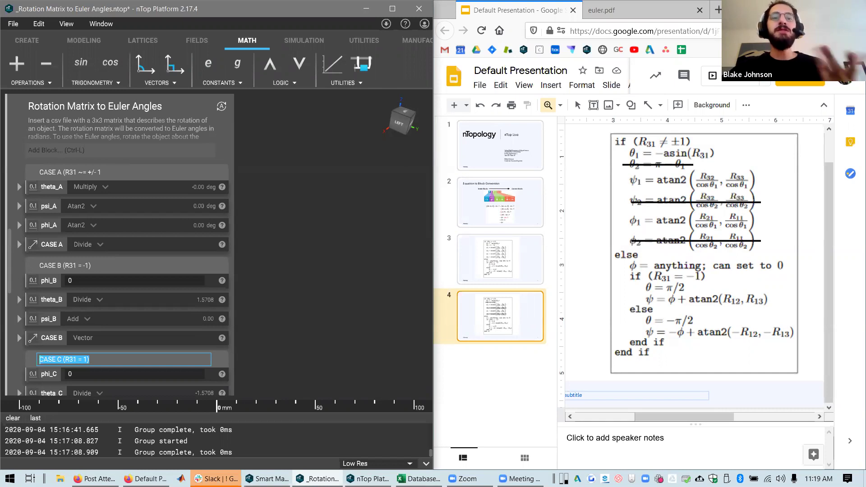
Leave the CASE C header unchanged and switch to the Smart Manufacturing Notebook from the taskbar
left_click(302, 309)
scroll(101, 341, "down", 10)
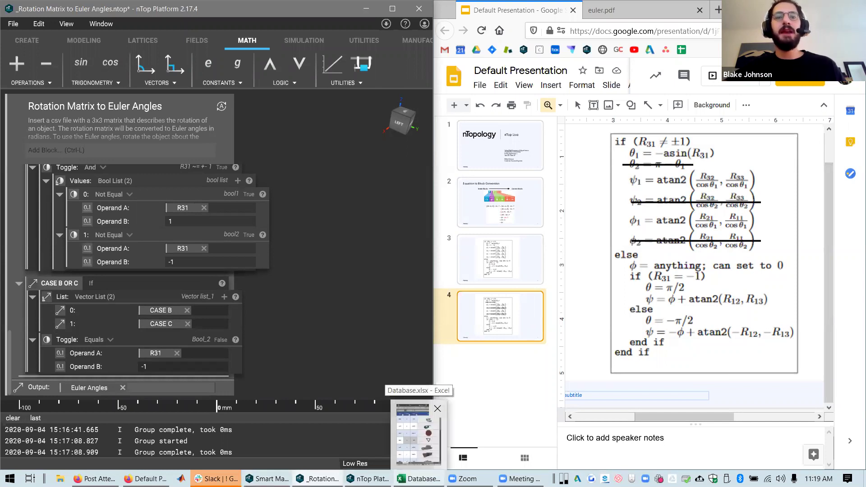
mouse_move(318, 478)
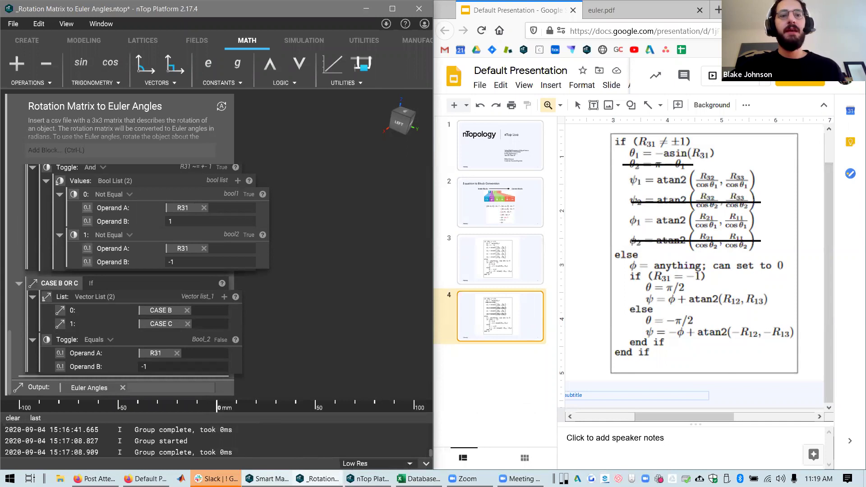
mouse_move(267, 479)
left_click(275, 451)
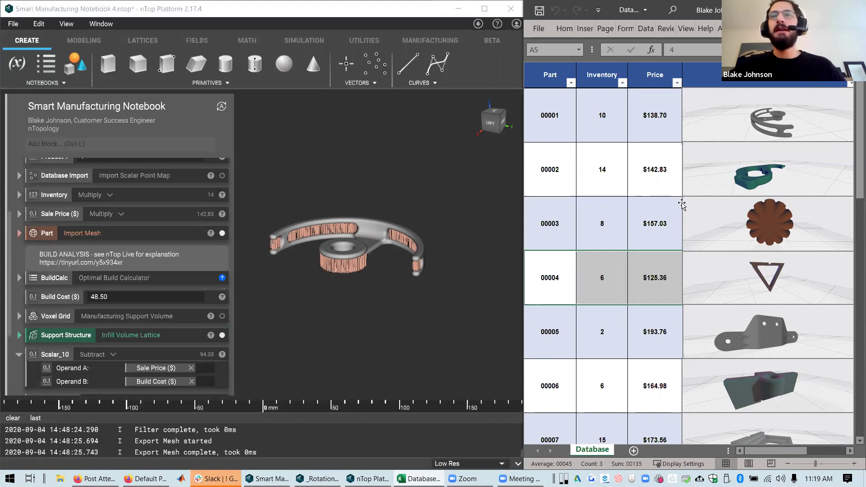
scroll(773, 256, "down", 10)
scroll(773, 256, "up", 10)
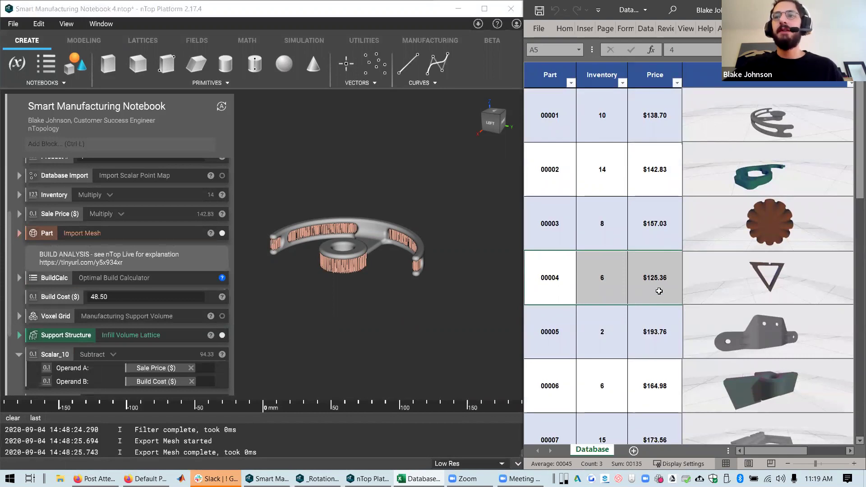
left_click(611, 130)
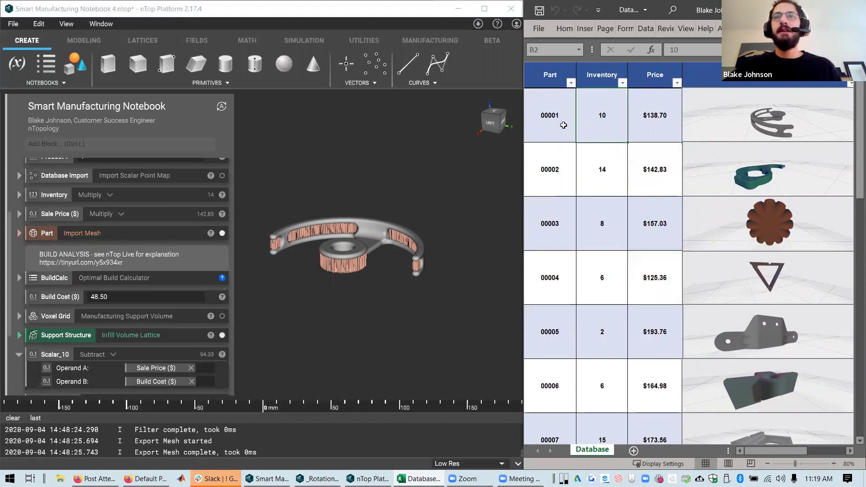
left_click(564, 125)
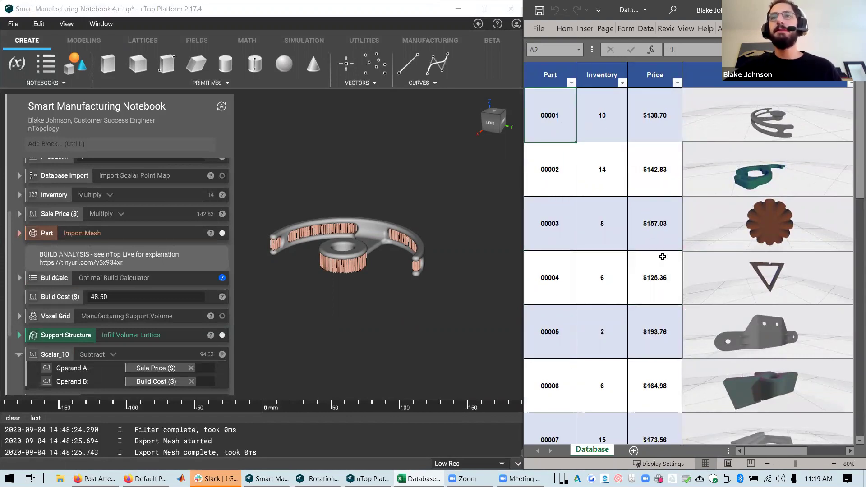
left_click(611, 118)
scroll(602, 266, "down", 1)
scroll(622, 316, "up", 1)
left_click(367, 353)
scroll(167, 271, "up", 3)
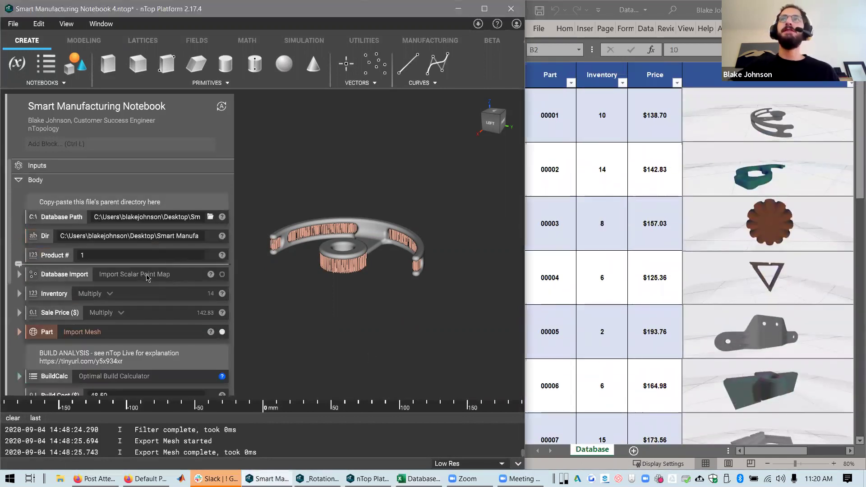
scroll(162, 277, "down", 1)
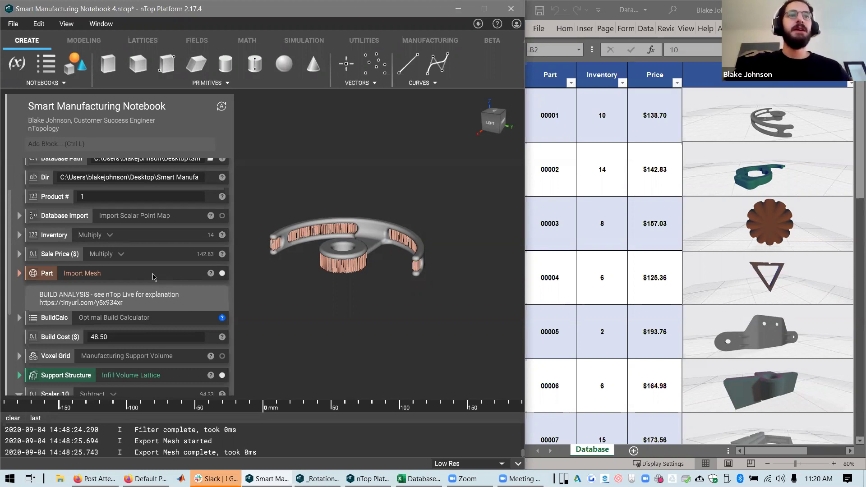
Rename the Scalar_10 block to 'Profit'
scroll(152, 277, "up", 2)
scroll(149, 291, "down", 8)
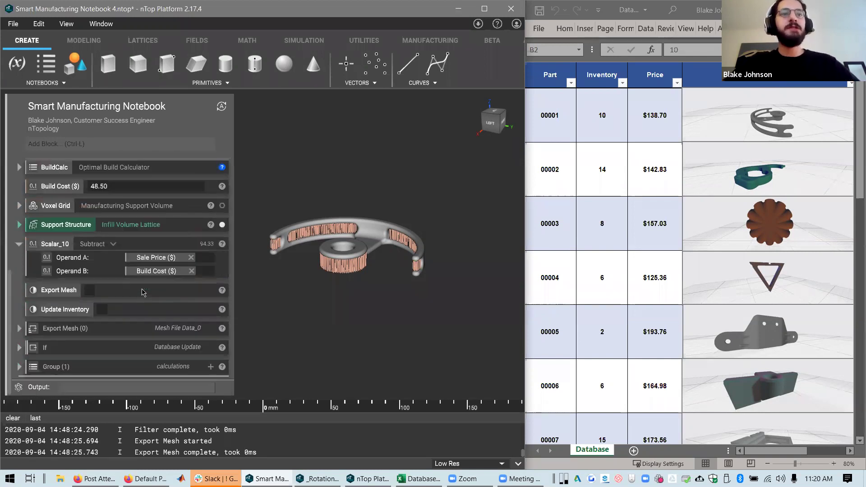
scroll(146, 302, "up", 3)
scroll(152, 316, "down", 3)
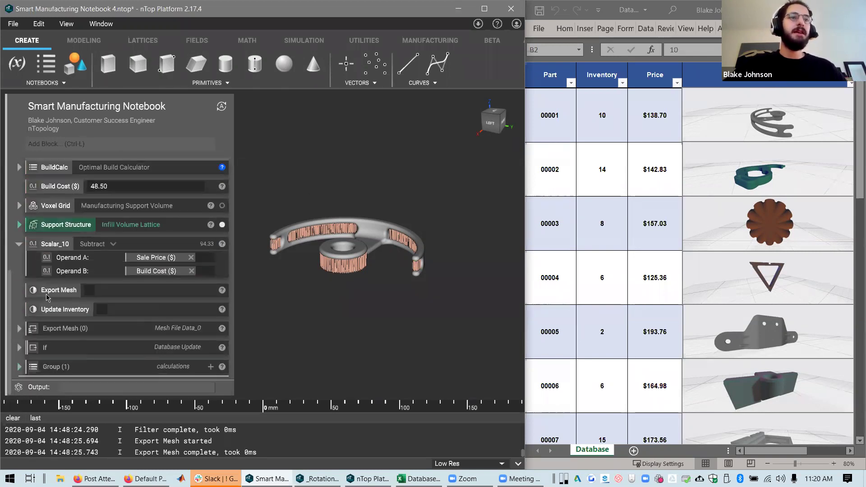
double_click(55, 244)
type("Profit")
key("Return")
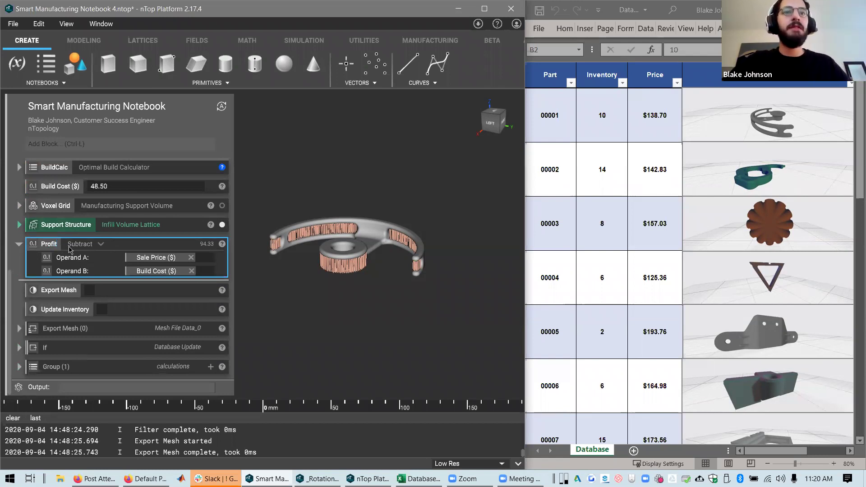
Rotate the part slightly and point out the Export Mesh and Update Inventory toggles
scroll(70, 249, "up", 3)
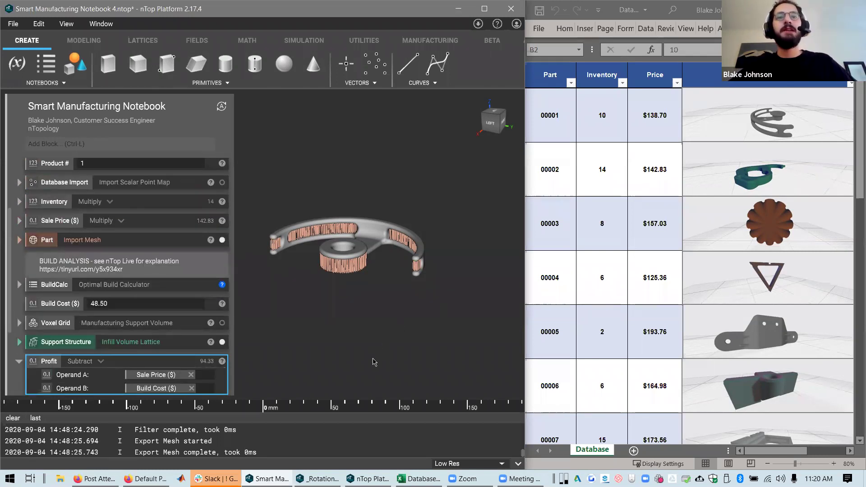
right_click_drag(392, 327, 341, 280)
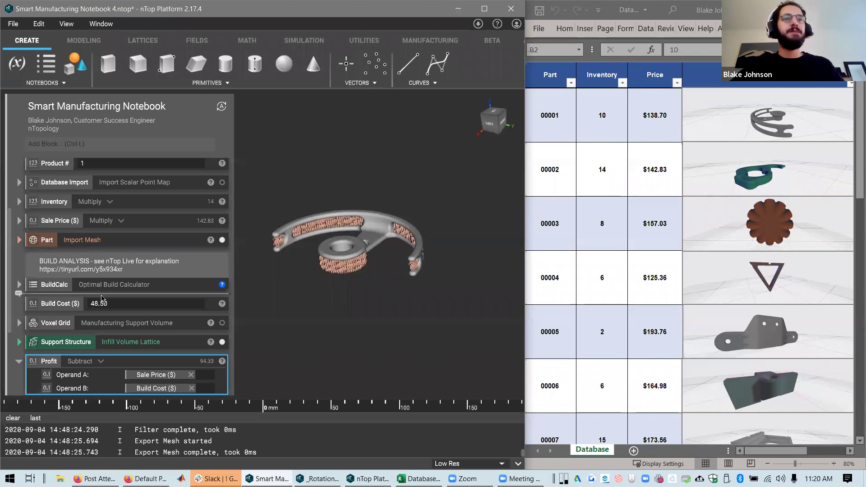
scroll(103, 295, "down", 3)
left_click(68, 294)
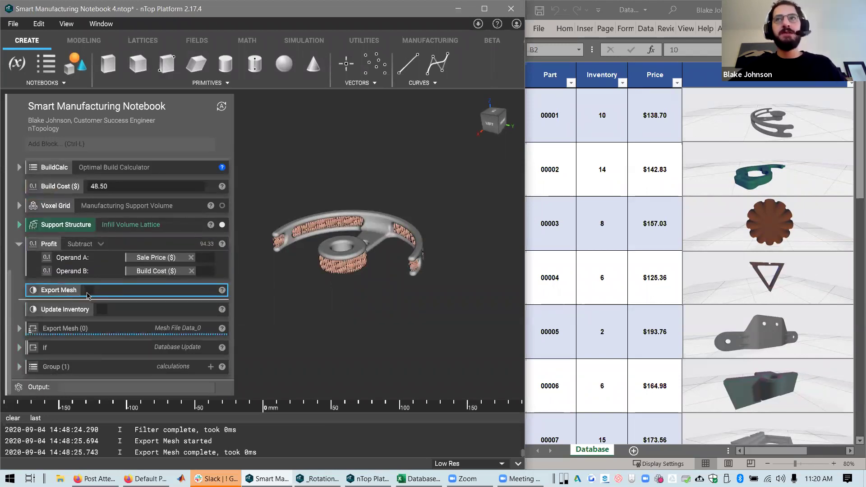
left_click(78, 314)
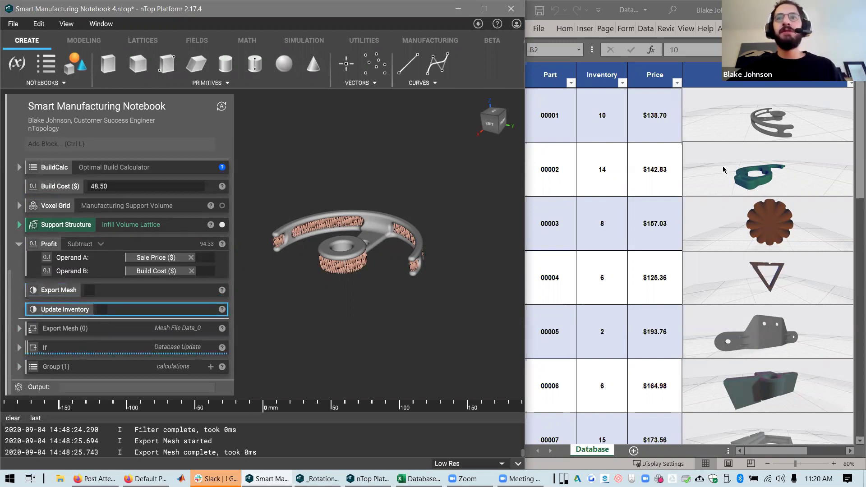
Refresh the Excel data from B3 so part 00002 shows 15, then minimize Smart Manufacturing
right_click(617, 171)
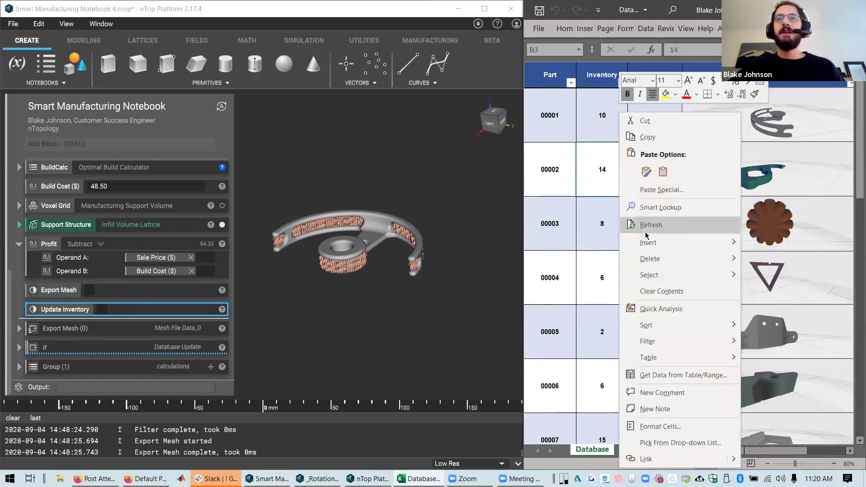
left_click(645, 225)
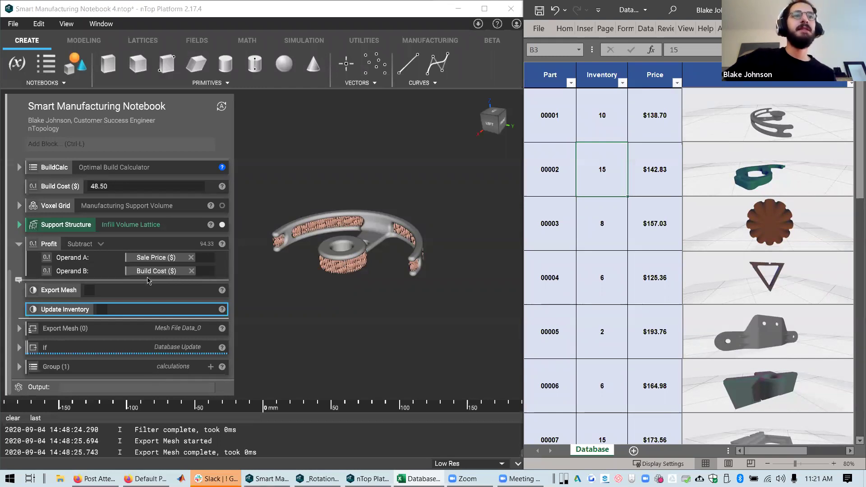
scroll(155, 286, "up", 5)
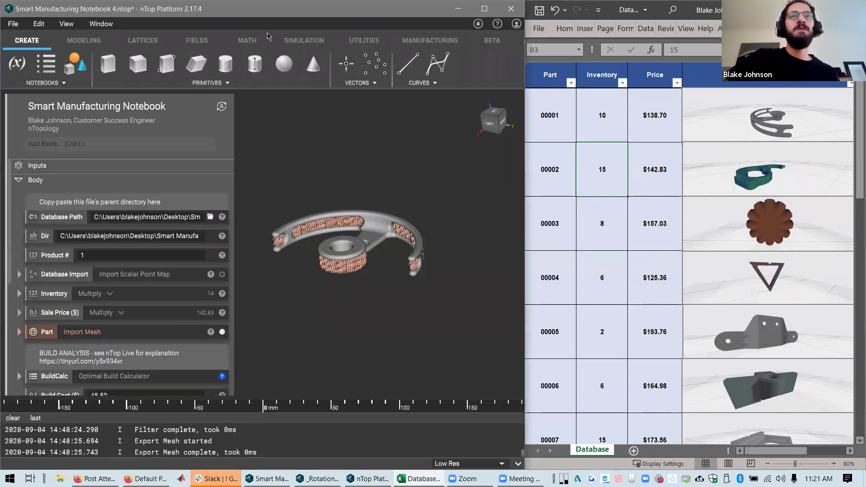
key("super+Down")
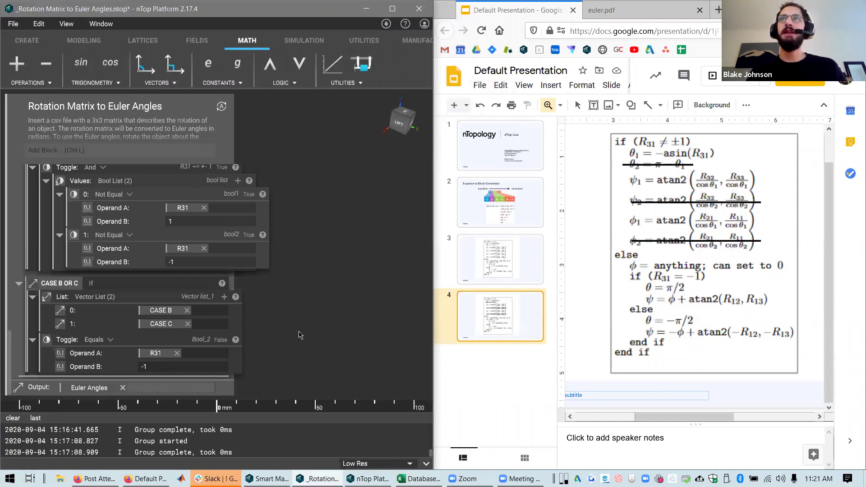
Check the Euler-angle pseudo-code in euler.pdf, then set the slide zoom to Fit
left_click(601, 10)
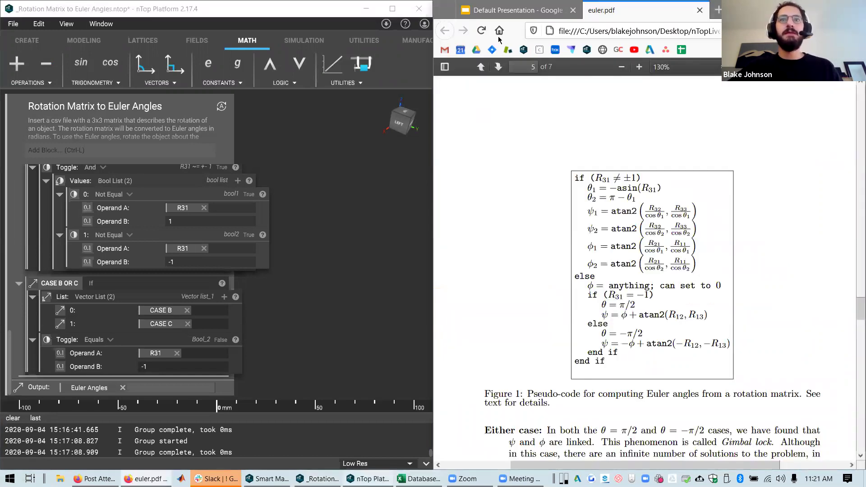
left_click(514, 10)
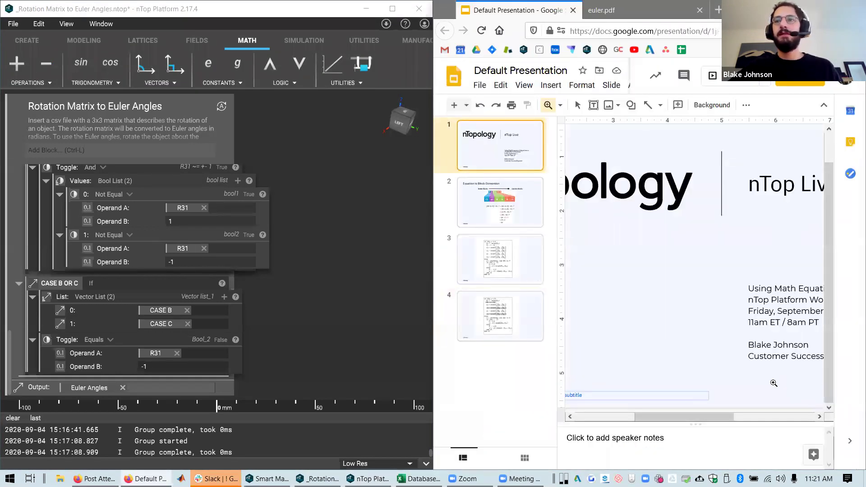
left_click_drag(719, 417, 758, 417)
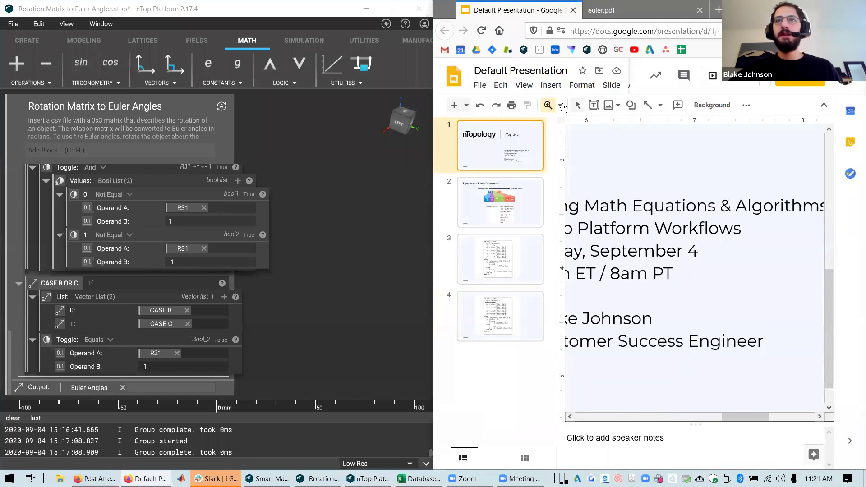
left_click(560, 105)
left_click(562, 131)
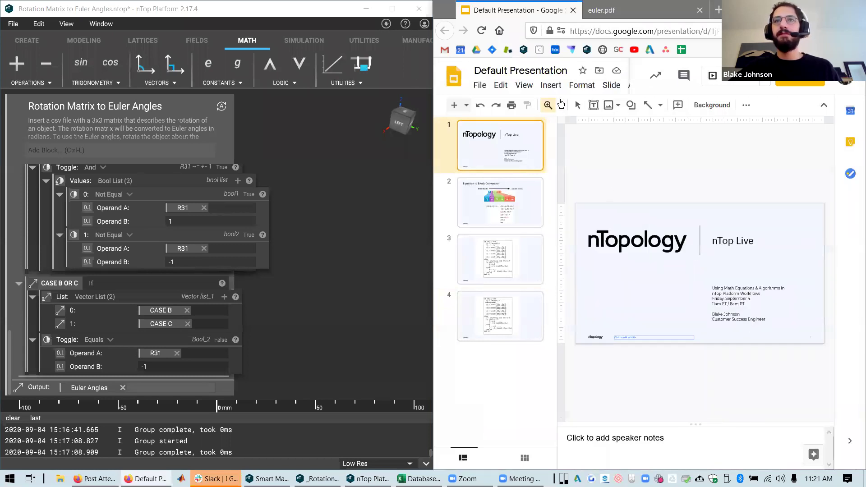
Add the presenter's e-mail address on a new line below 'Customer Success Engineer', then close the sharing dialog
left_click(772, 320)
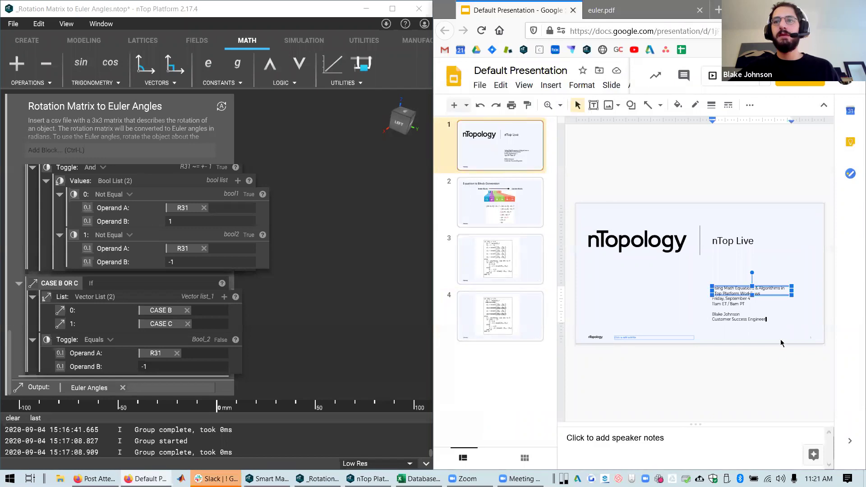
key("Return")
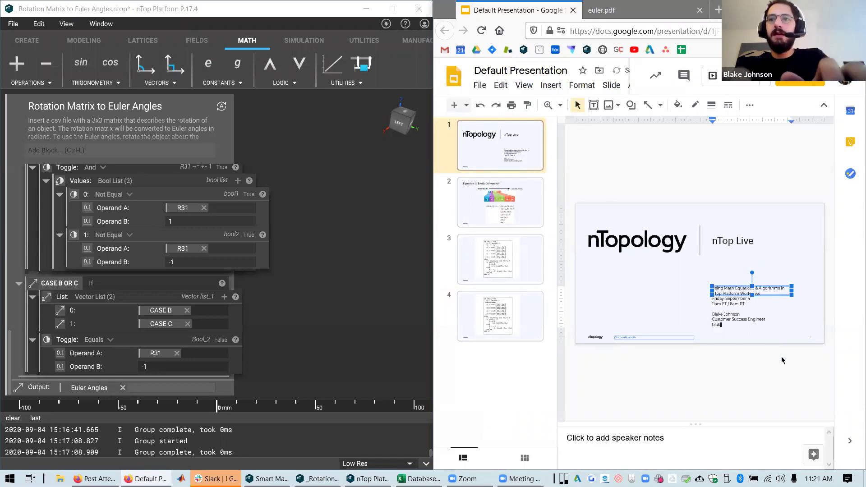
key("Return")
left_click(732, 350)
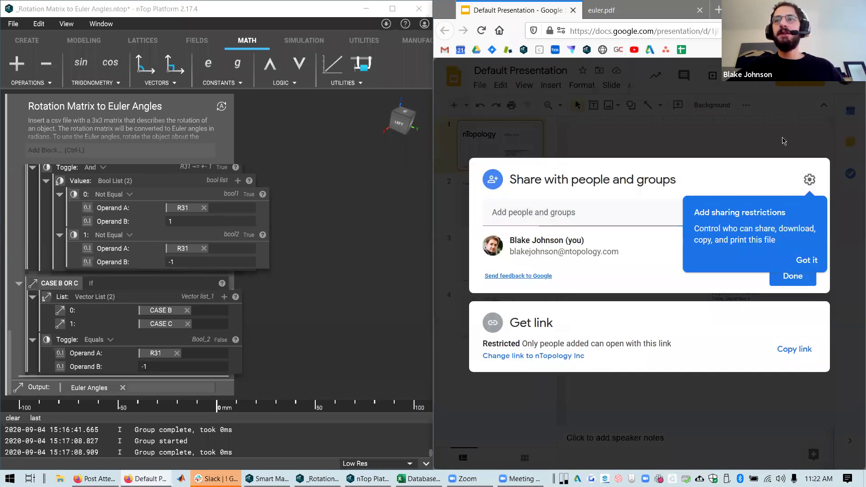
left_click(702, 157)
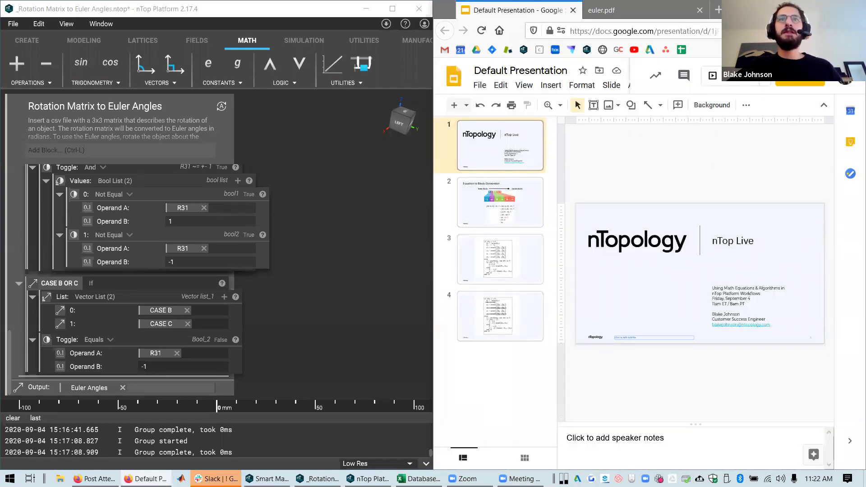